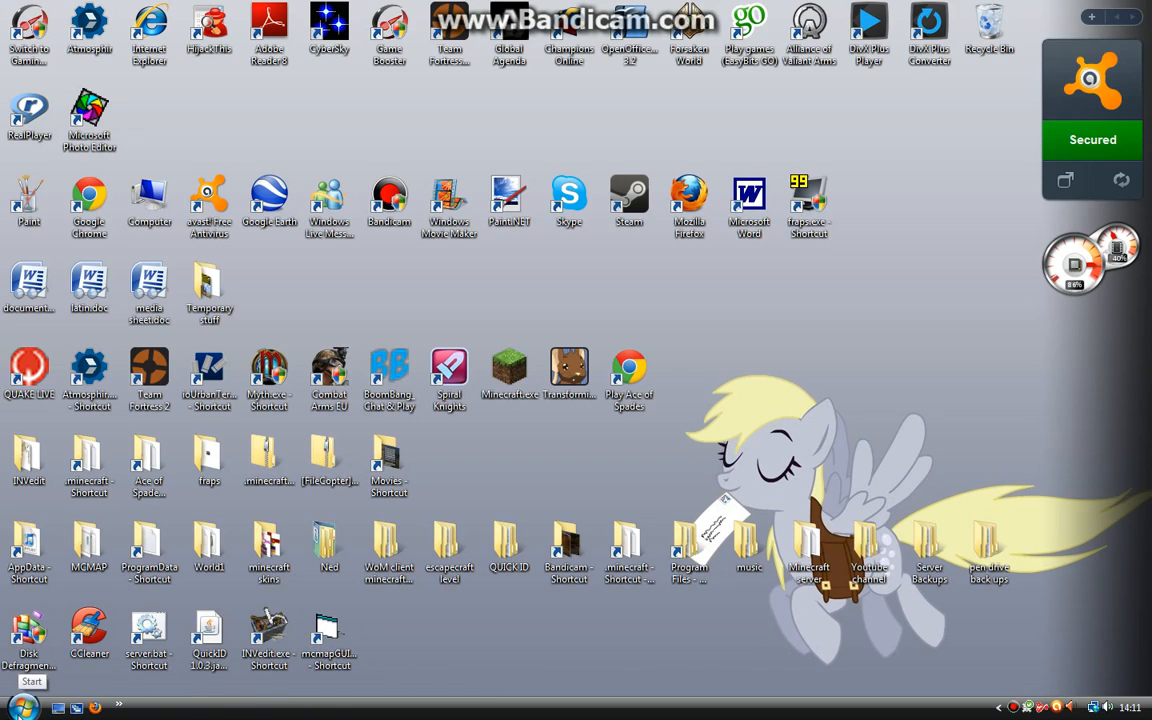
Open a Command Prompt and run ipconfig to look up the computer's IPv4 address and default gateway
click(22, 706)
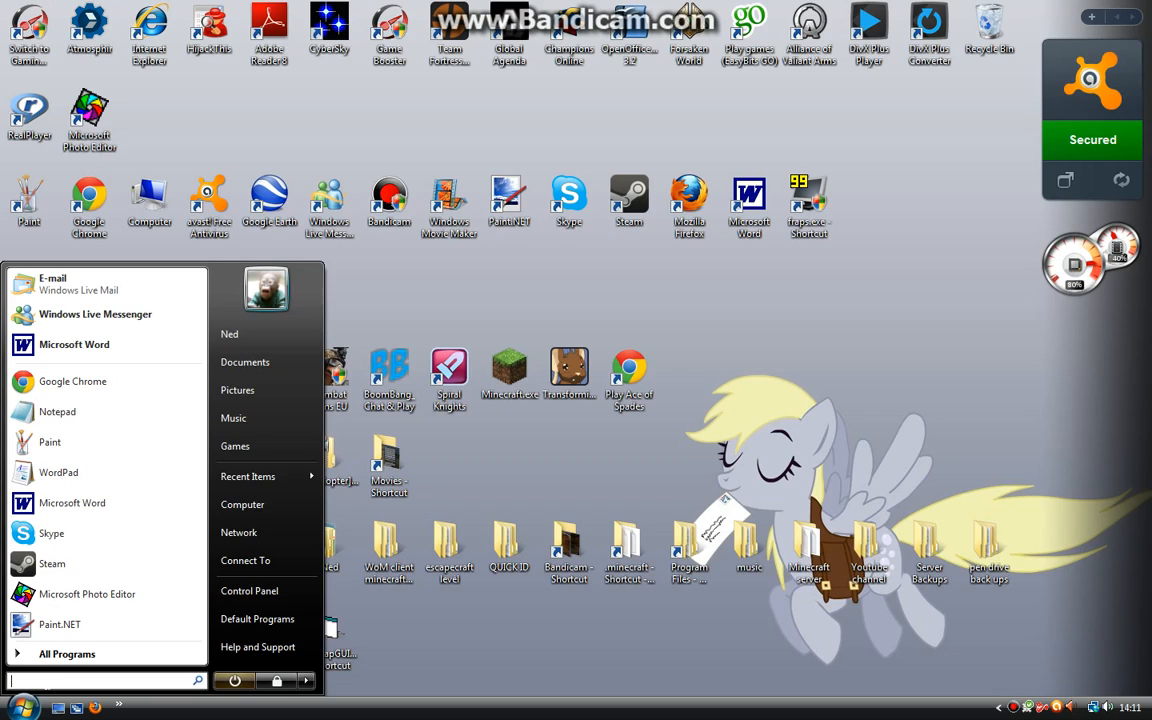
text(cmd)
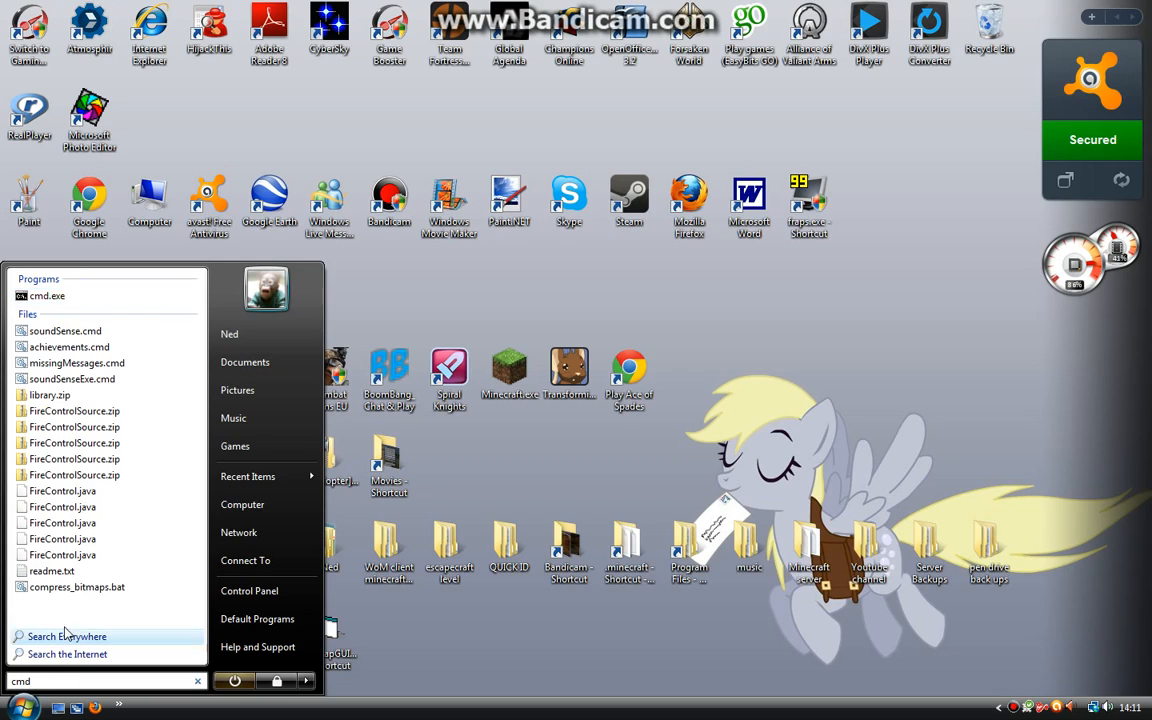
click(50, 298)
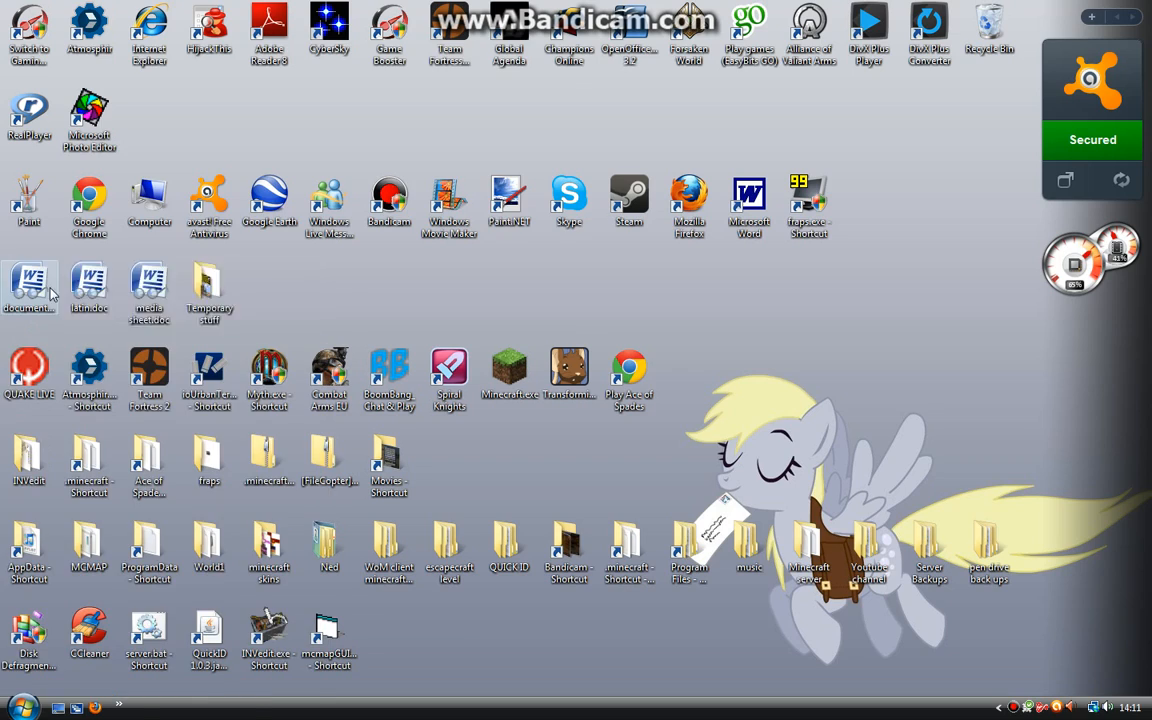
mouse_move(365, 72)
mouse_down()
mouse_move(452, 78)
mouse_move(415, 101)
mouse_move(362, 57)
mouse_up()
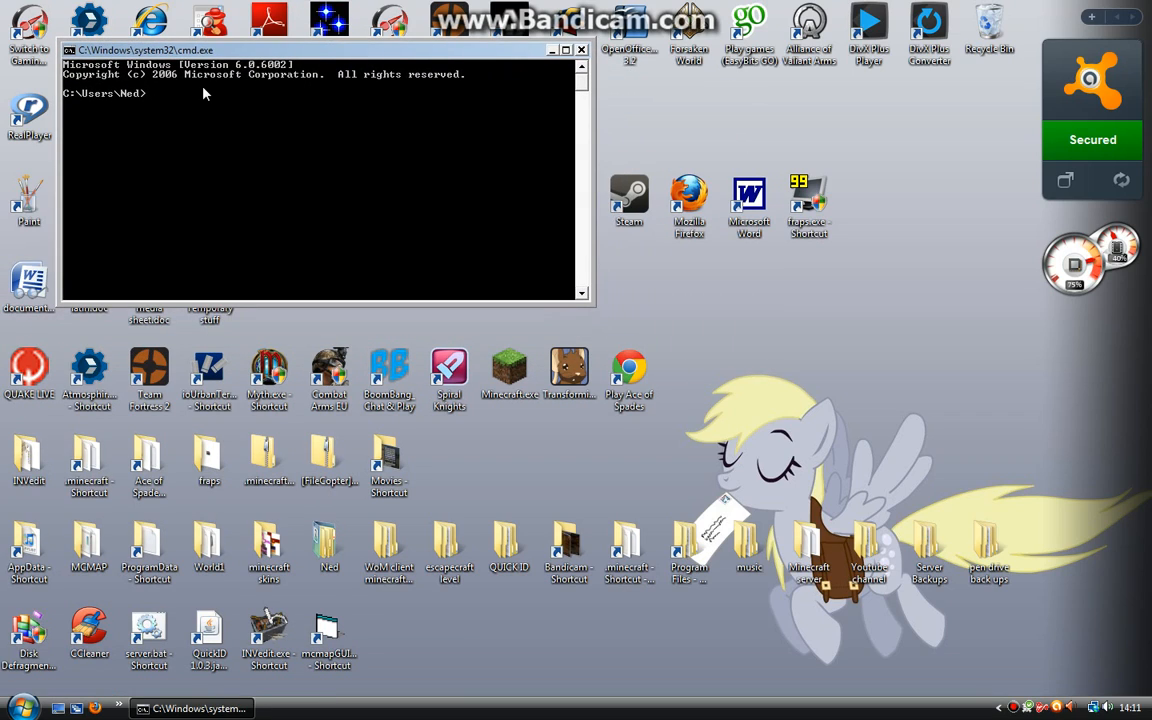
text(ipconfig)
key(Return)
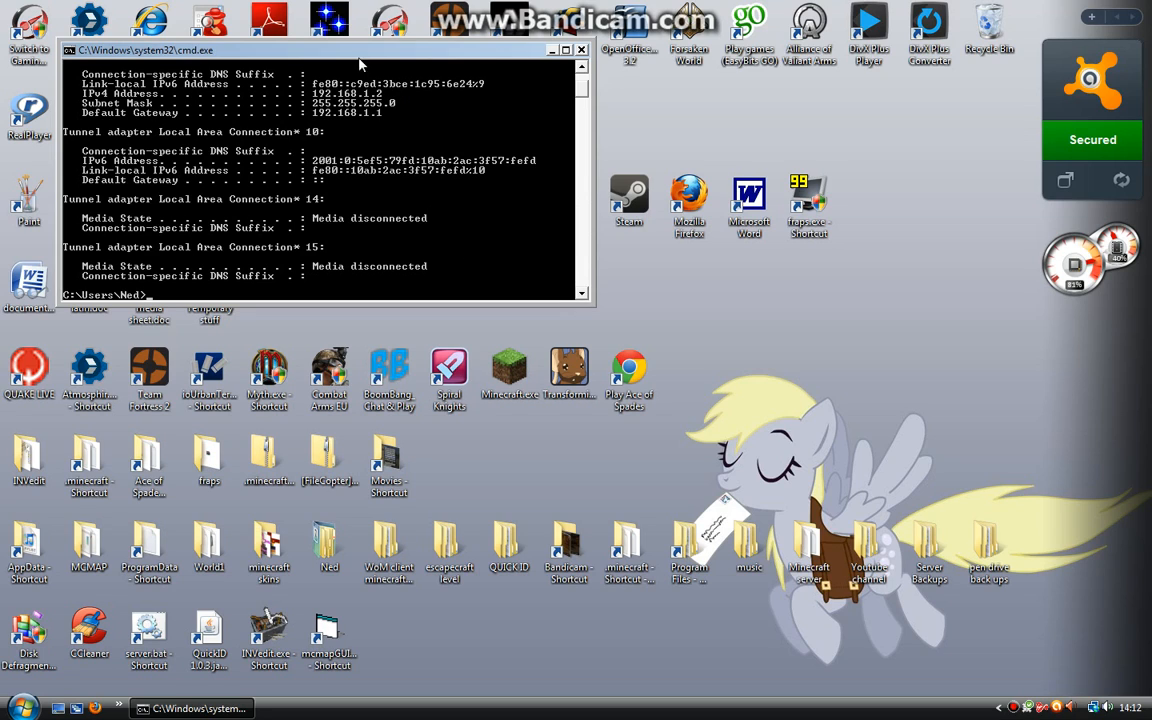
drag(308, 49, 507, 79)
Switch to Google Chrome and open the router's administration page at 192.168.1.1
double_click(96, 210)
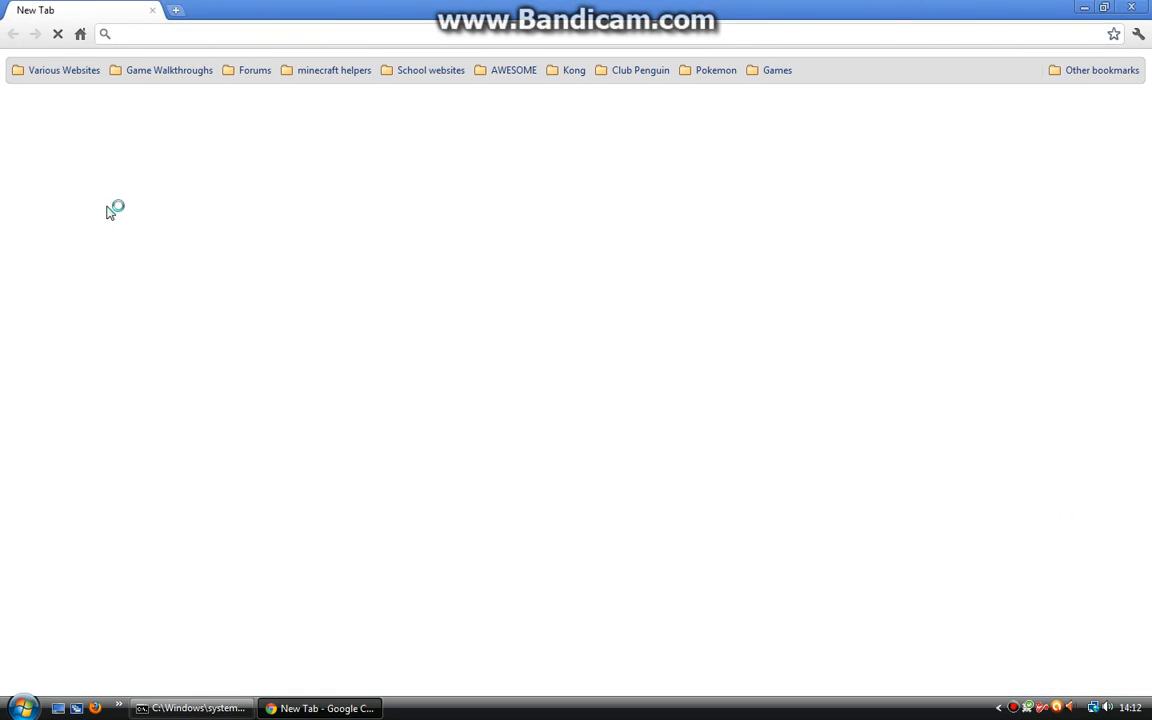
click(211, 709)
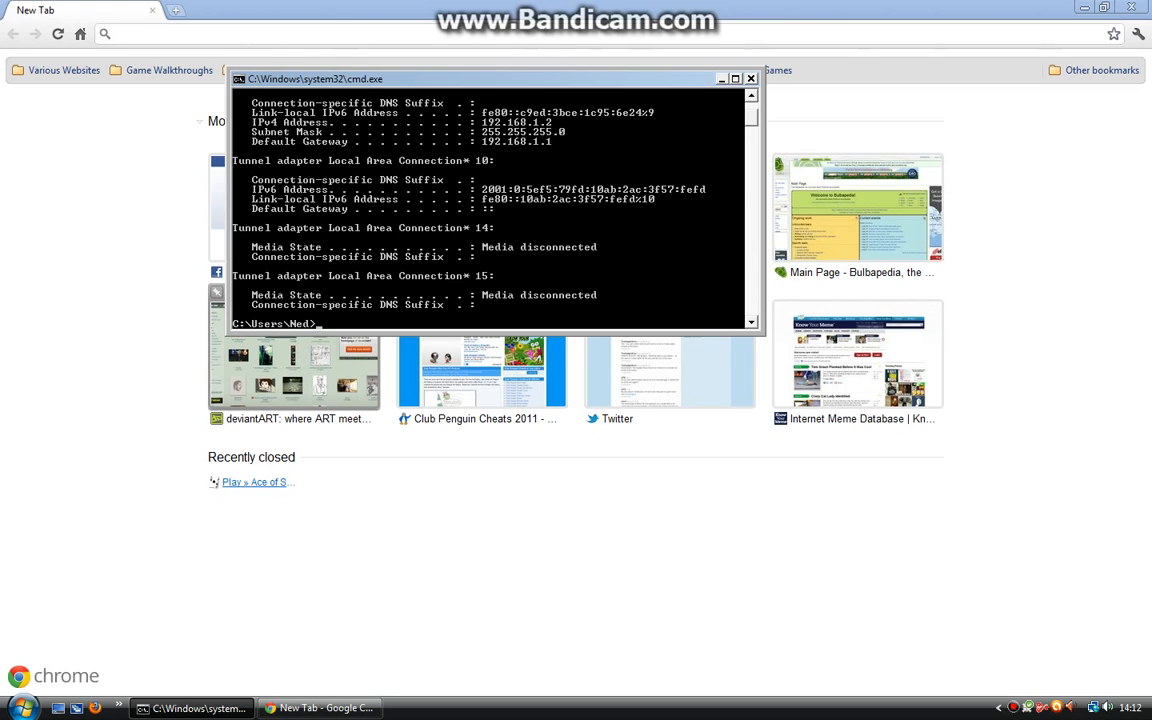
click(235, 70)
text(19)
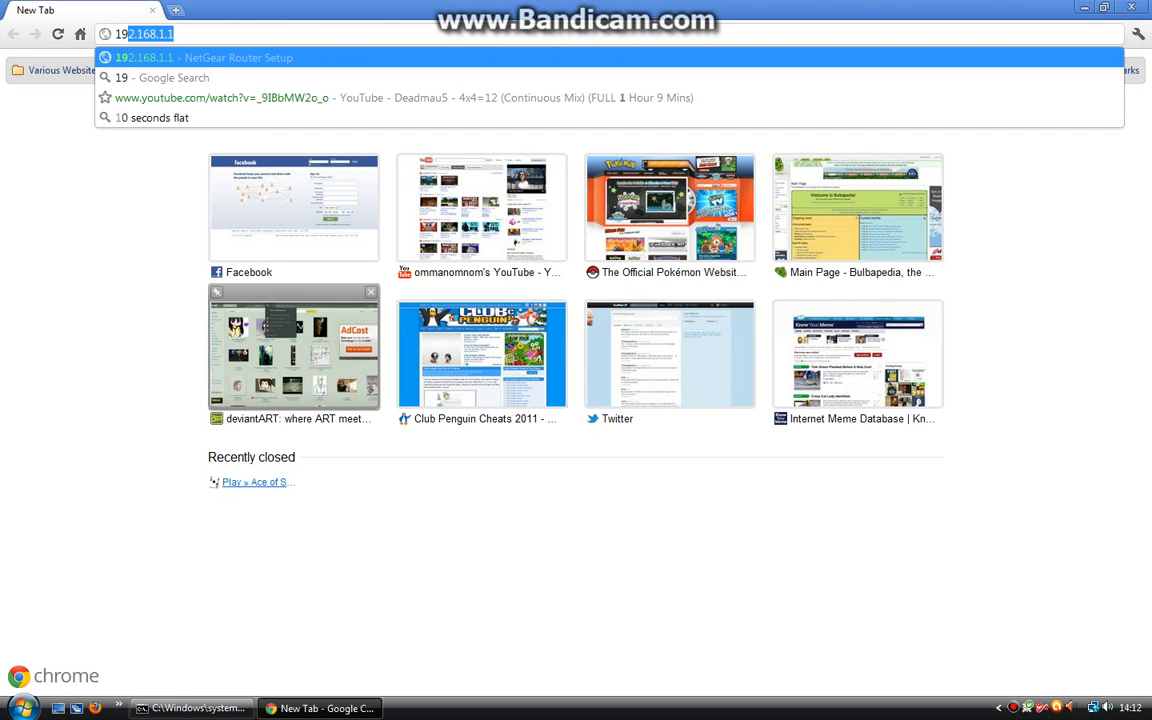
text(2.168.1.1)
key(Return)
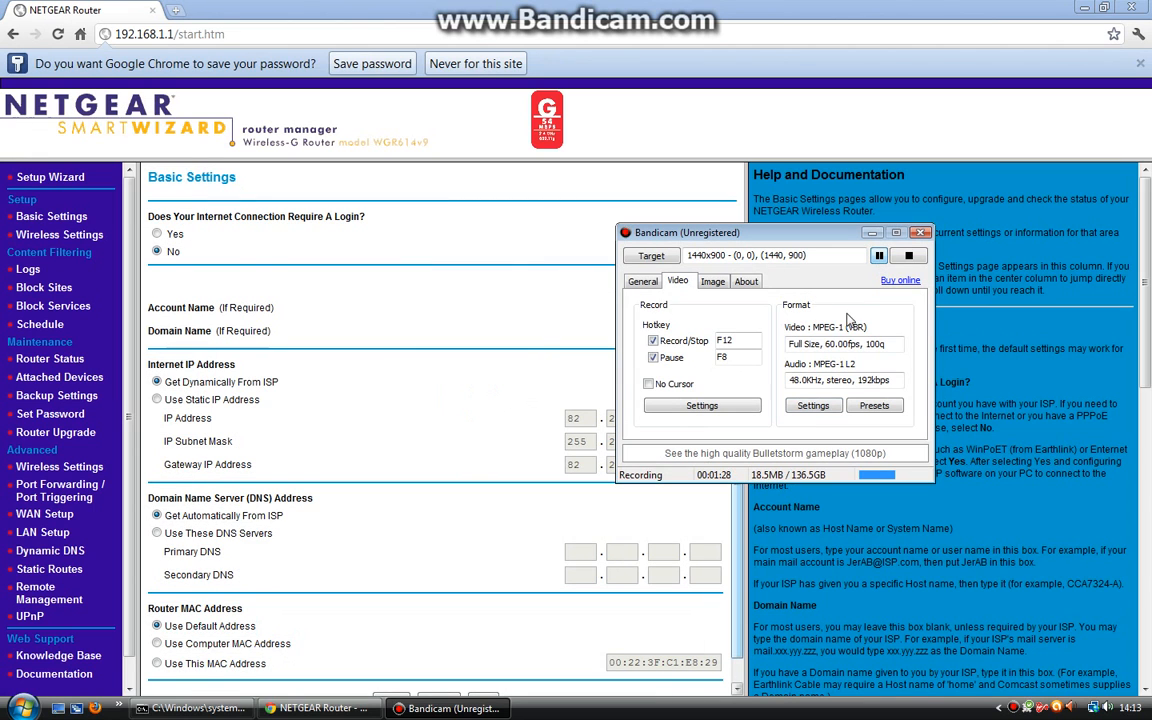
click(871, 232)
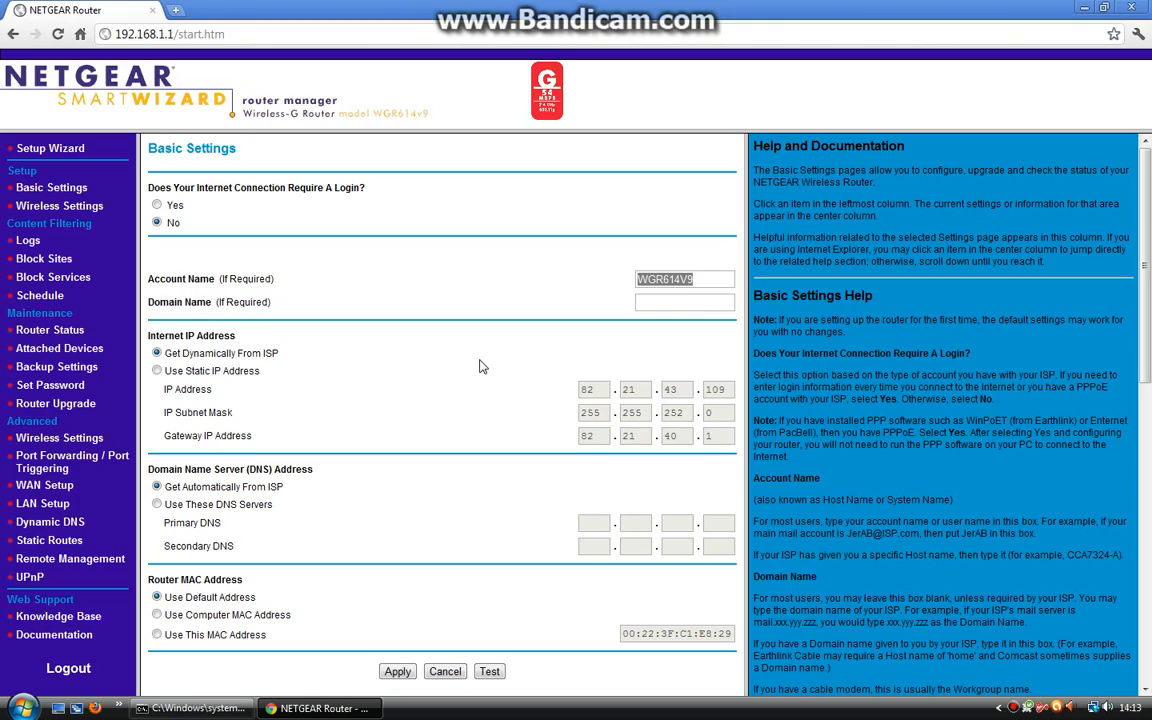
Start a new custom port forwarding service on the router and name it AoS
click(62, 465)
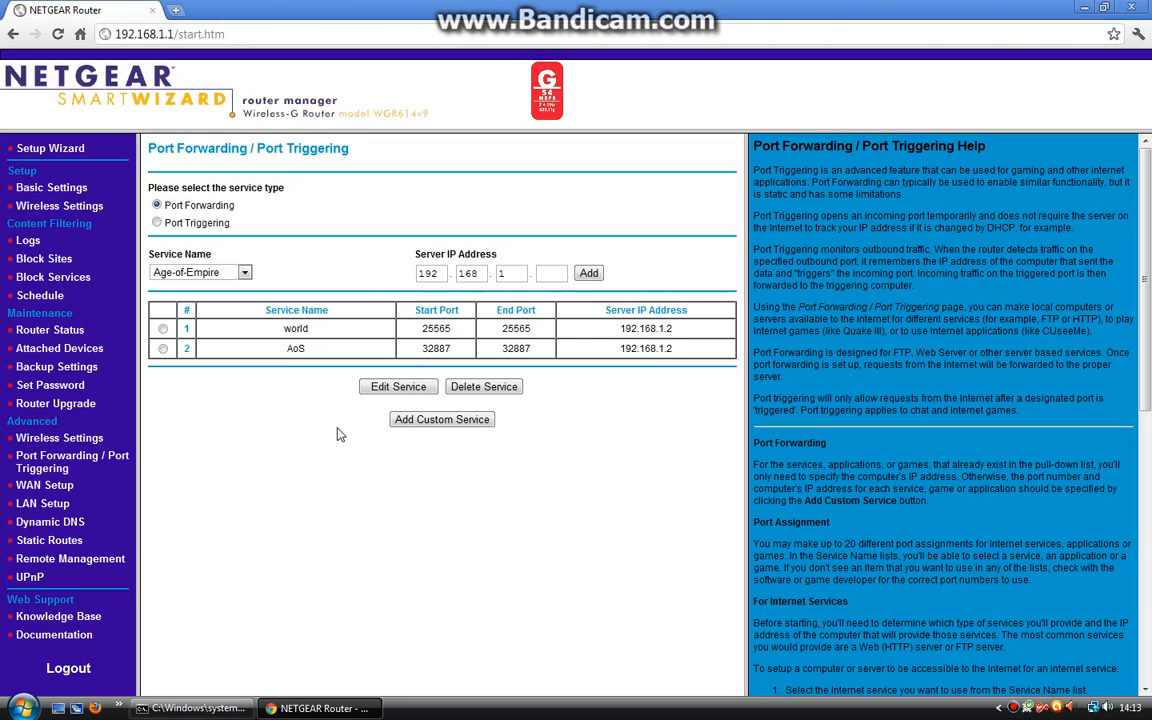
click(426, 421)
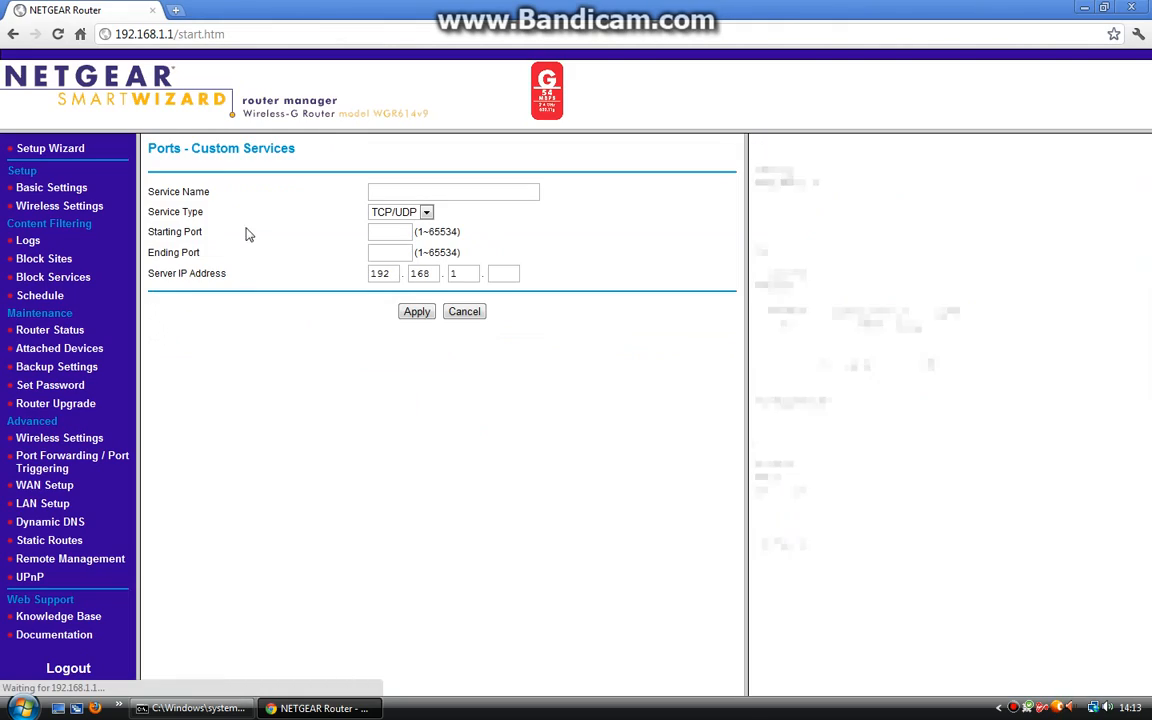
click(442, 193)
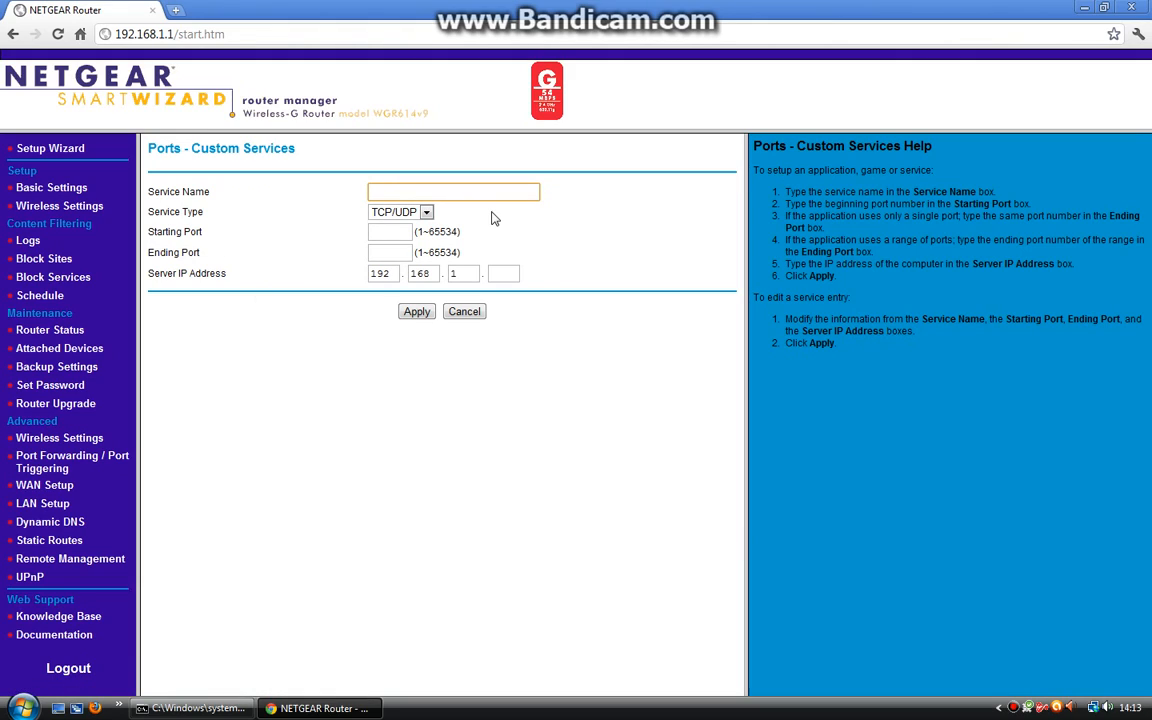
text(Ao)
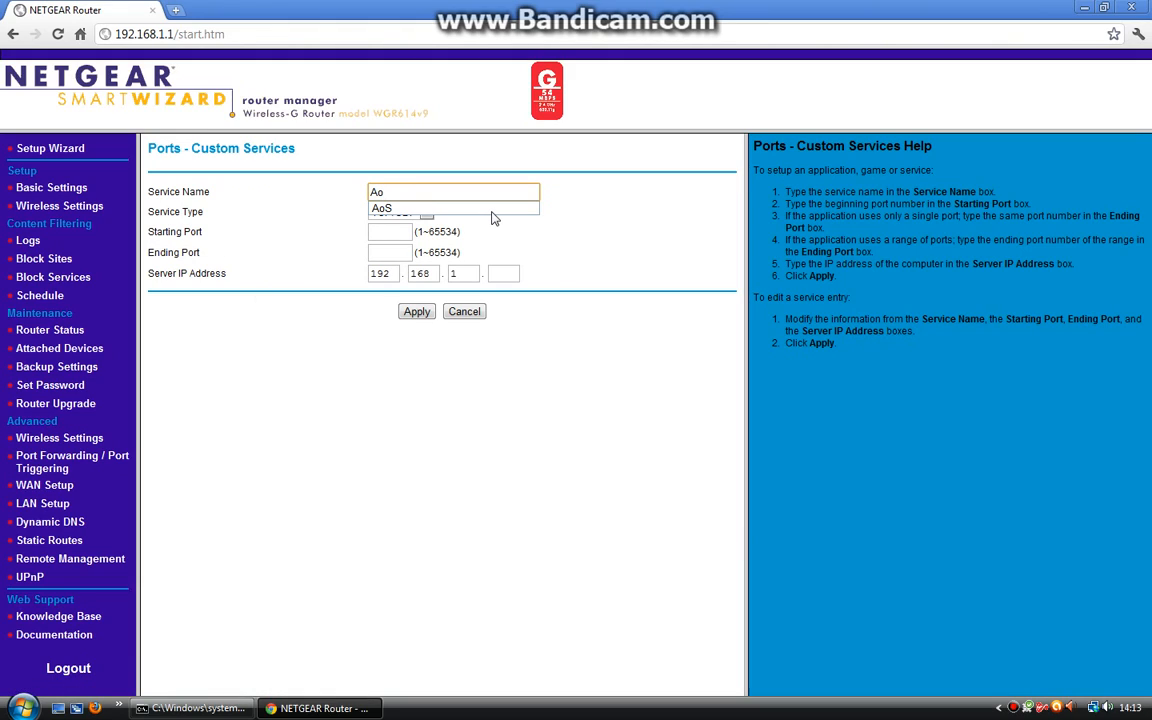
click(495, 208)
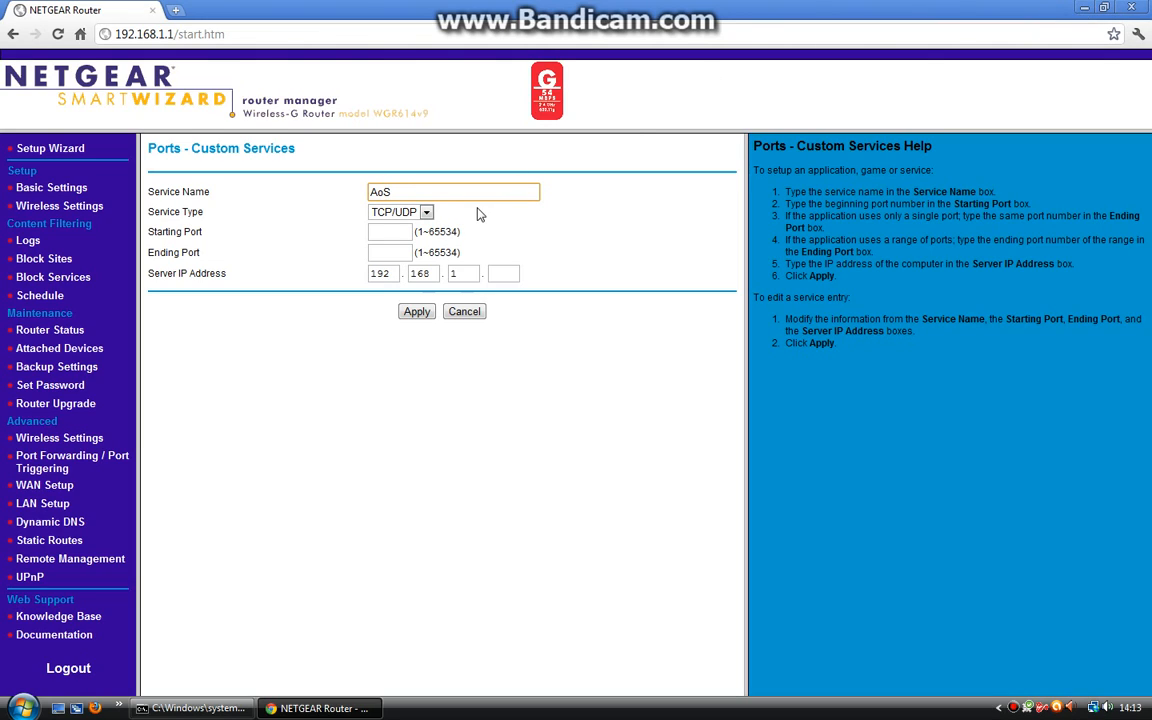
Close the Command Prompt and open the Ace of Spades wiki's Server Hosting page to find the required port
click(1084, 8)
click(751, 79)
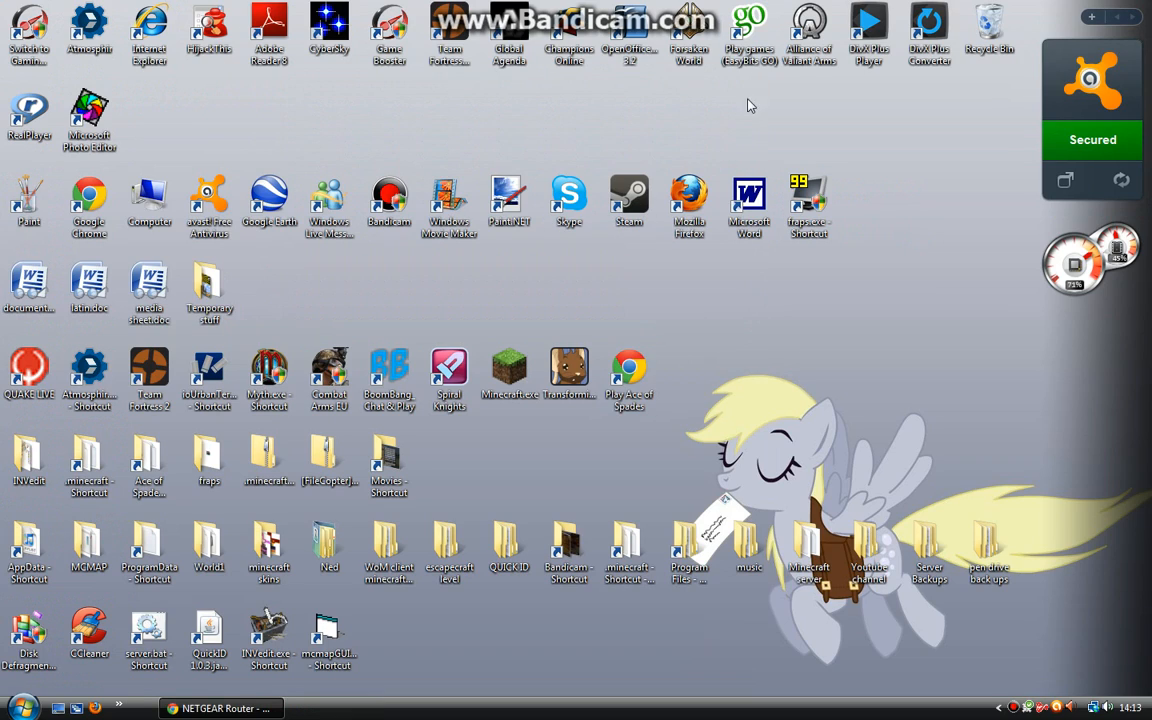
double_click(643, 375)
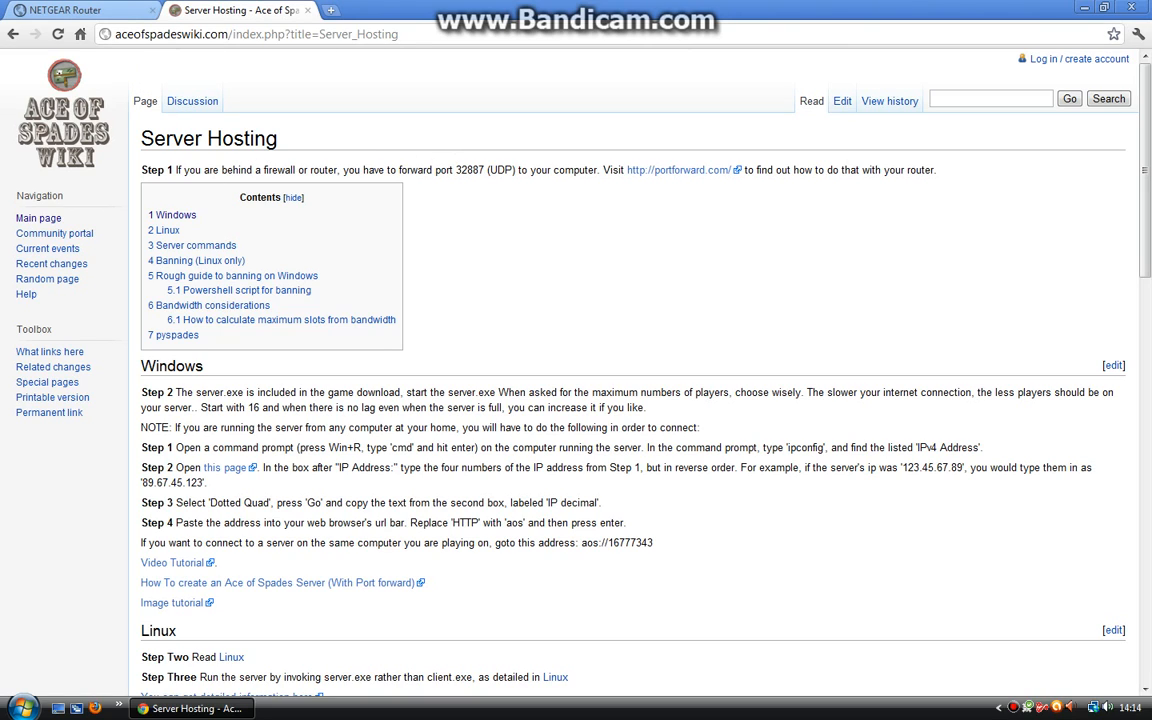
scroll(253, 88, down, 3)
scroll(266, 125, up, 3)
scroll(190, 203, down, 3)
scroll(248, 303, up, 3)
Copy port 32887 from the wiki and enter it as both starting and ending port of the AoS service
drag(467, 170, 484, 170)
right_click(484, 170)
click(496, 180)
click(70, 10)
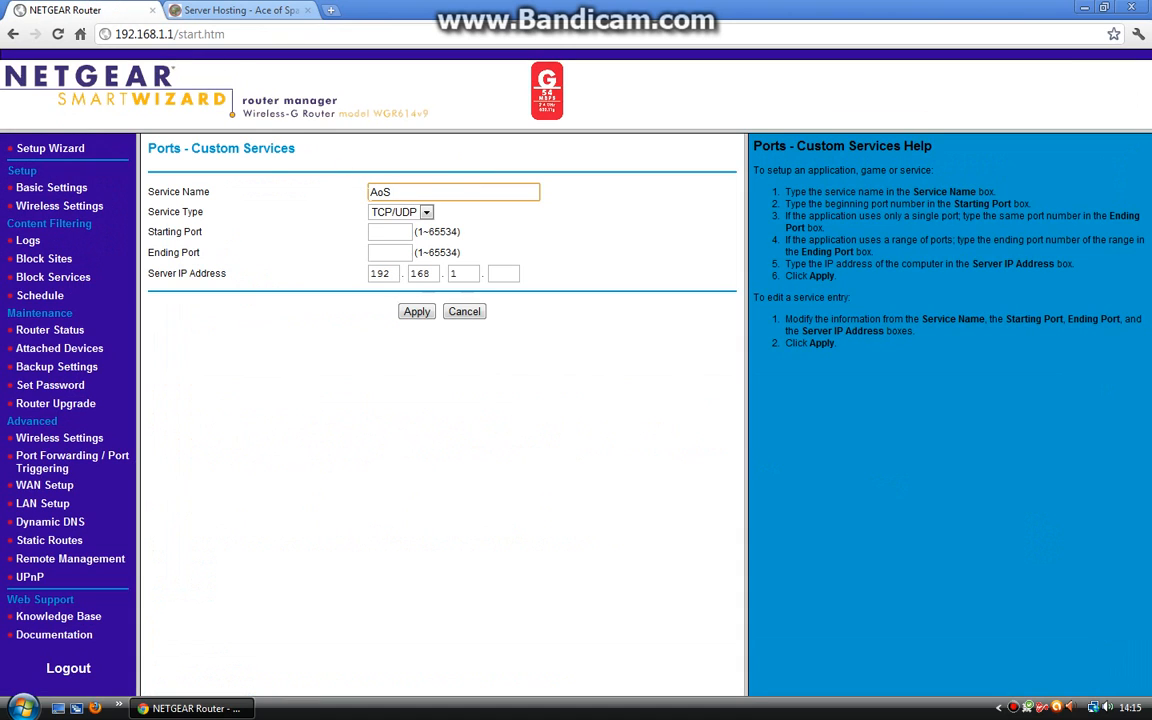
click(394, 229)
key(ctrl+v)
key(Tab)
key(ctrl+v)
key(Down)
key(Return)
Check the required protocol on the wiki page and set the AoS service type to UDP
click(199, 8)
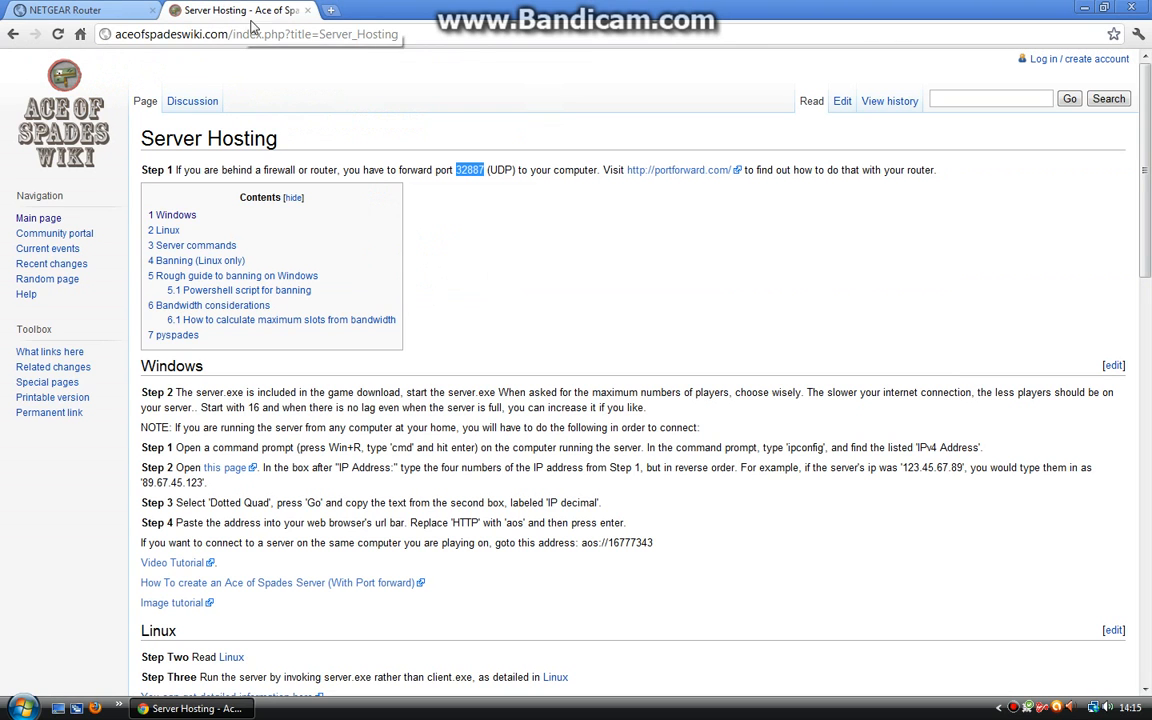
click(90, 9)
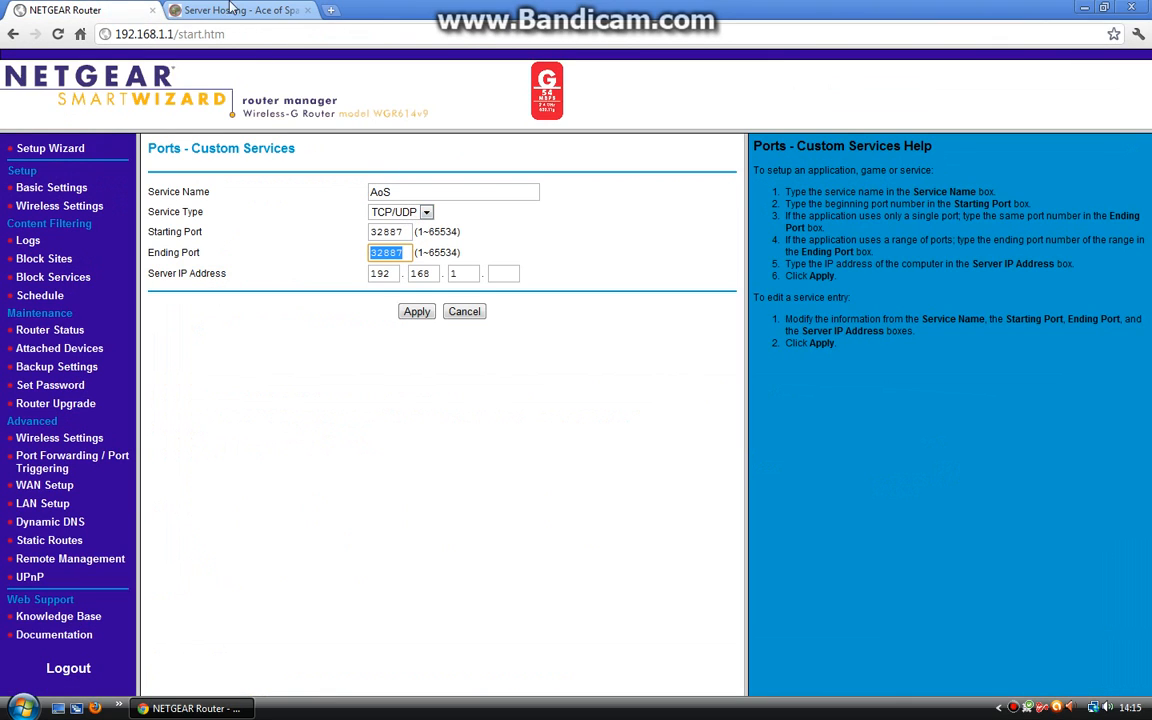
key(ctrl+Tab)
click(98, 8)
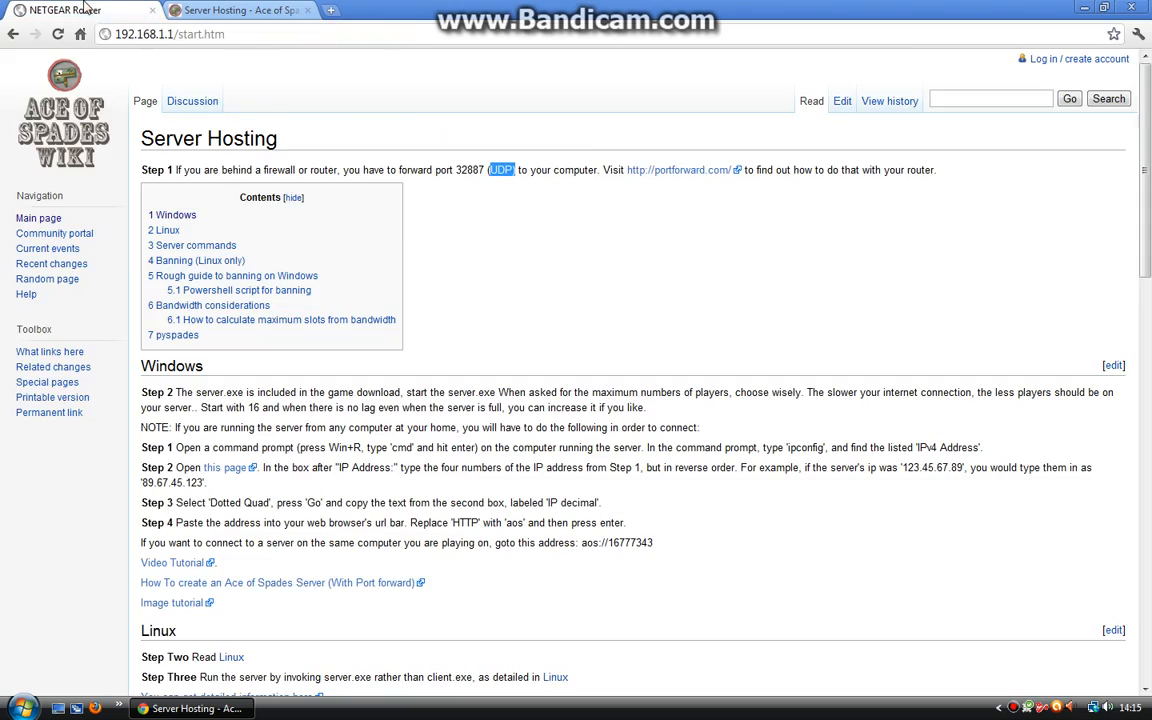
click(400, 212)
click(400, 252)
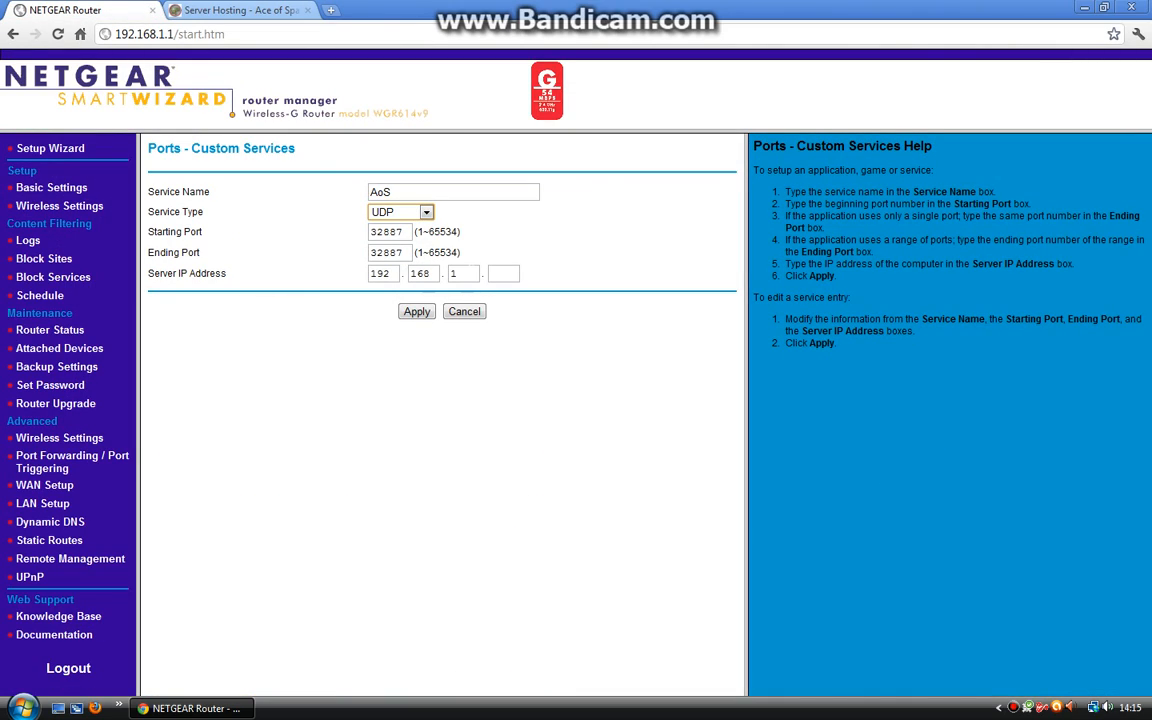
Run ipconfig in a new Command Prompt to look up the IPv4 address for the server field, and close it
drag(177, 273, 312, 278)
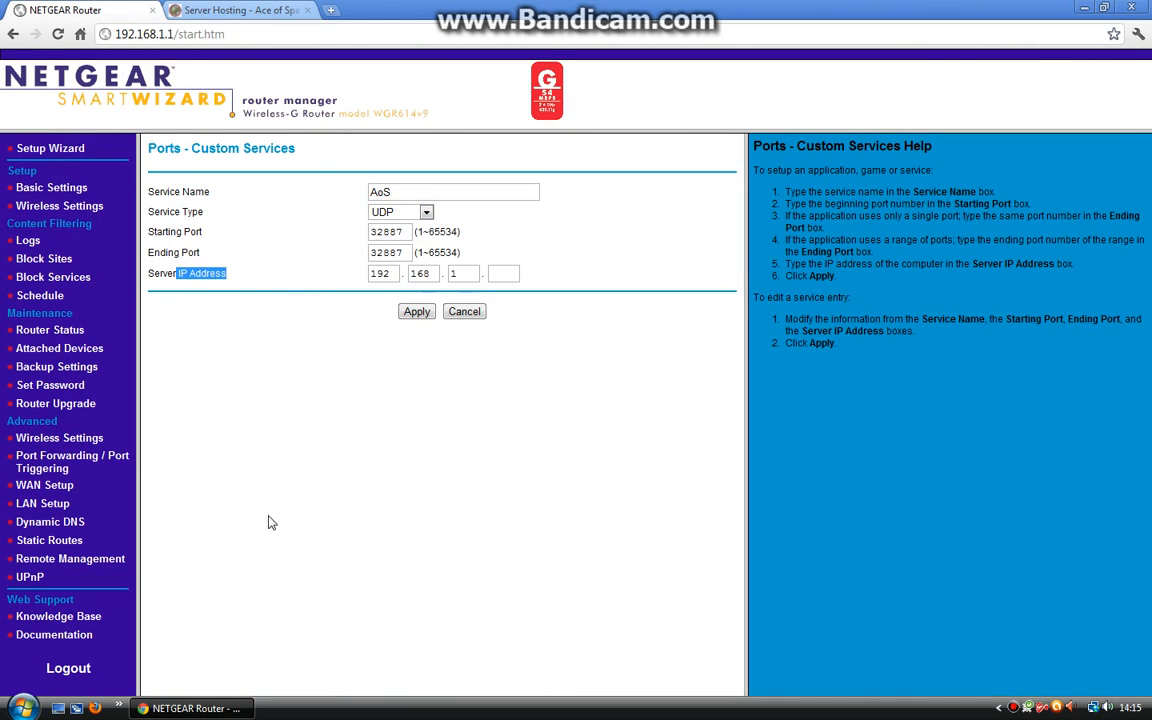
click(502, 273)
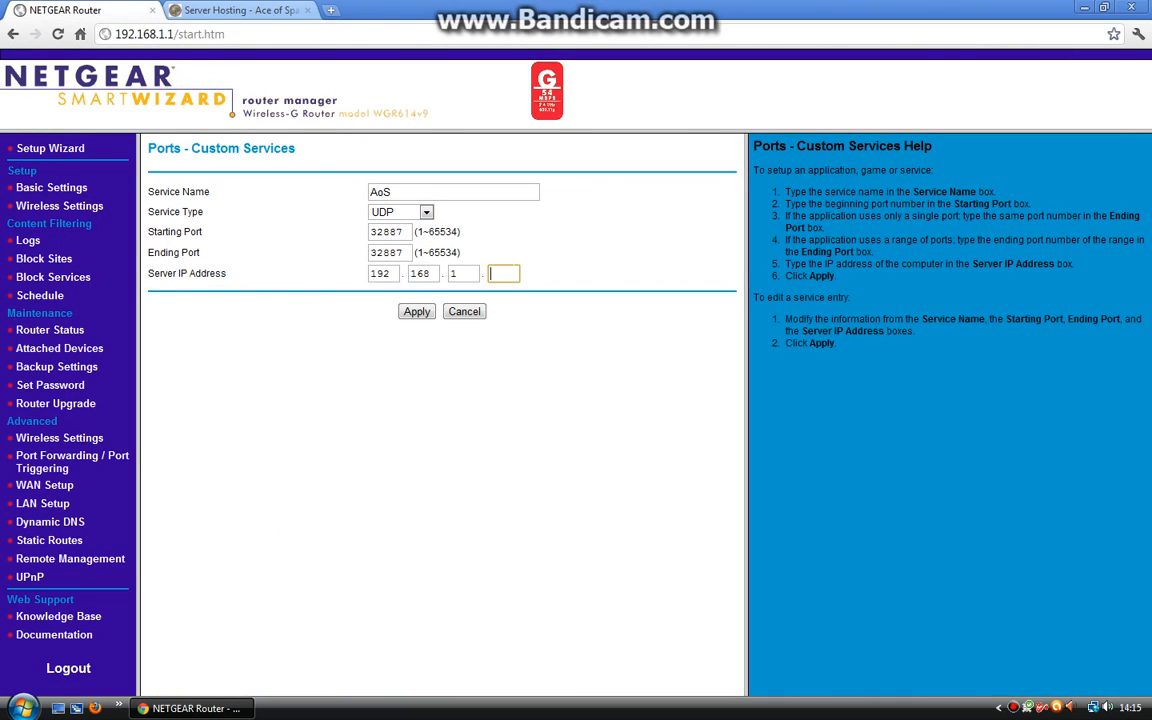
click(510, 274)
click(551, 248)
click(22, 707)
text(cmd)
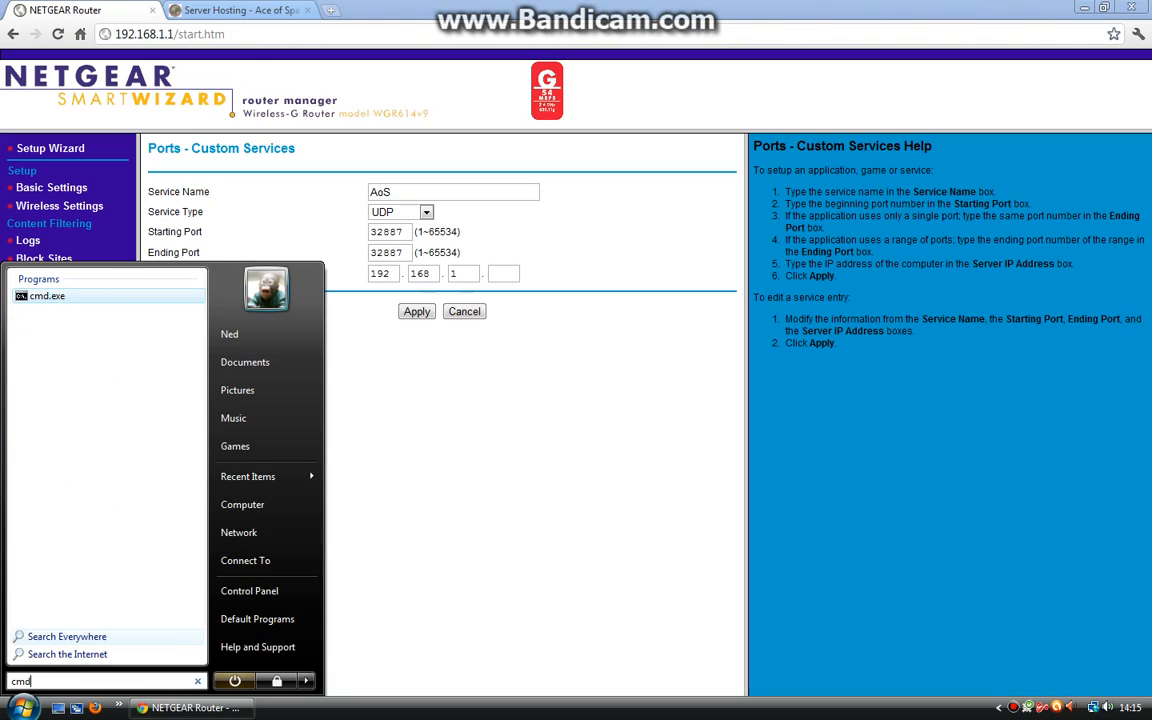
click(76, 306)
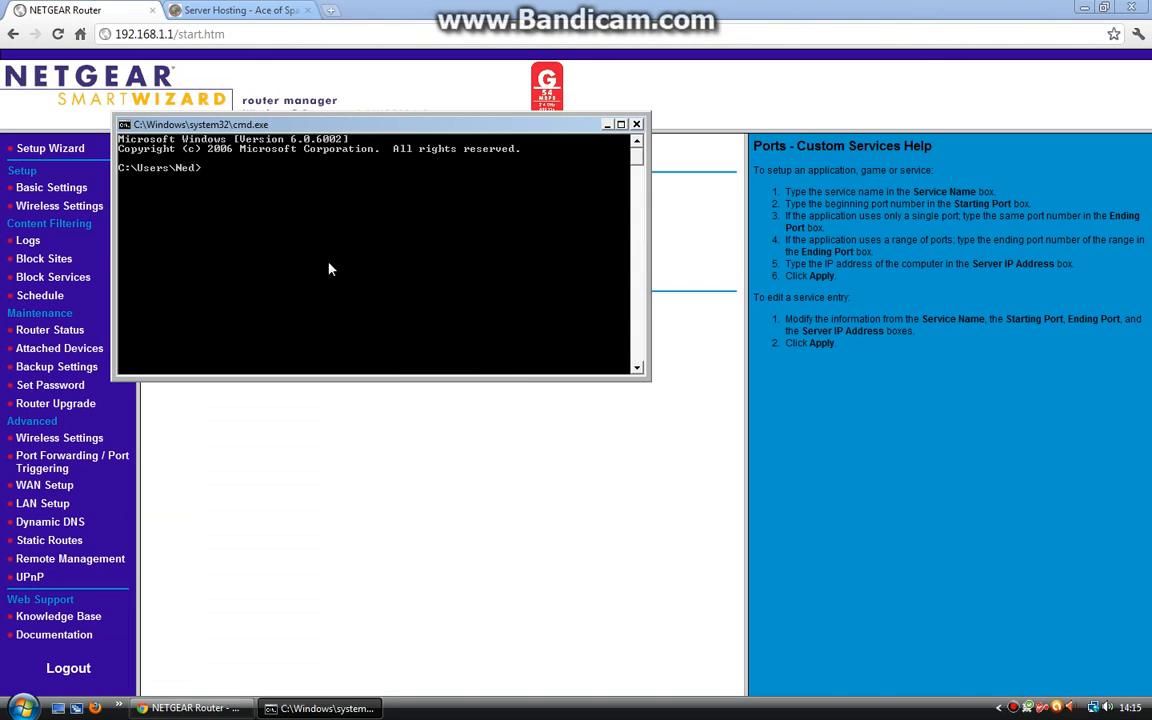
text(ipconfig)
key(Return)
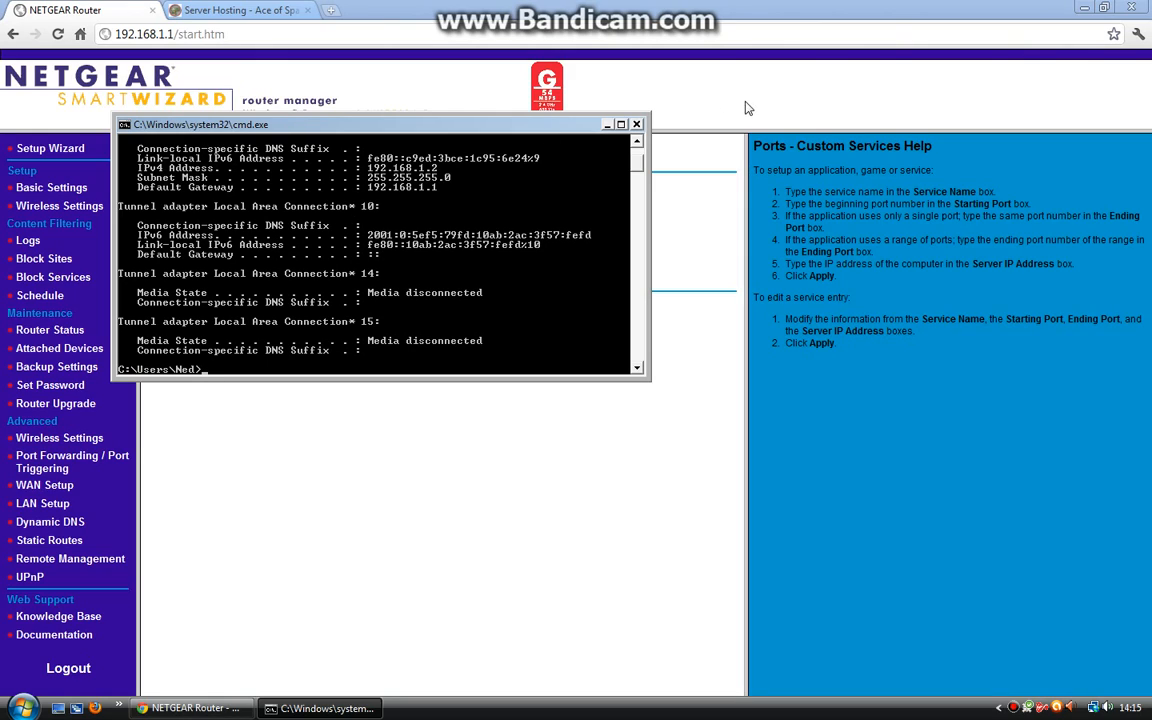
click(636, 124)
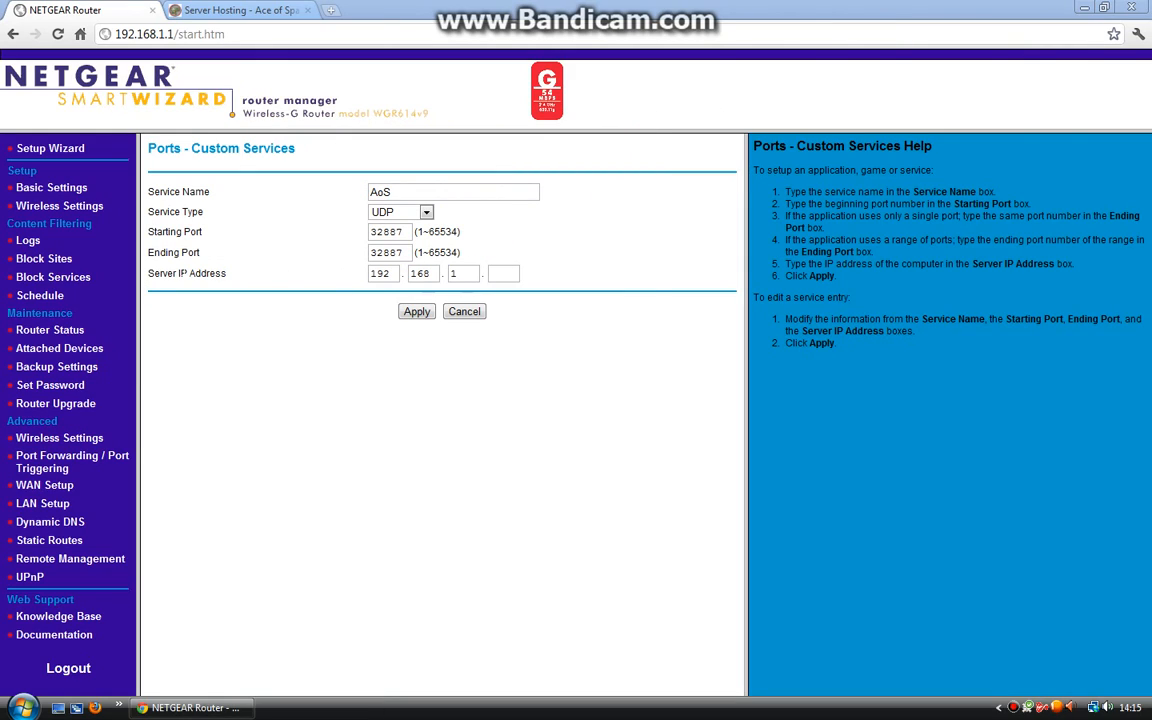
Complete the AoS service's server IP address as 192.168.1.2
click(503, 273)
text(2)
click(508, 290)
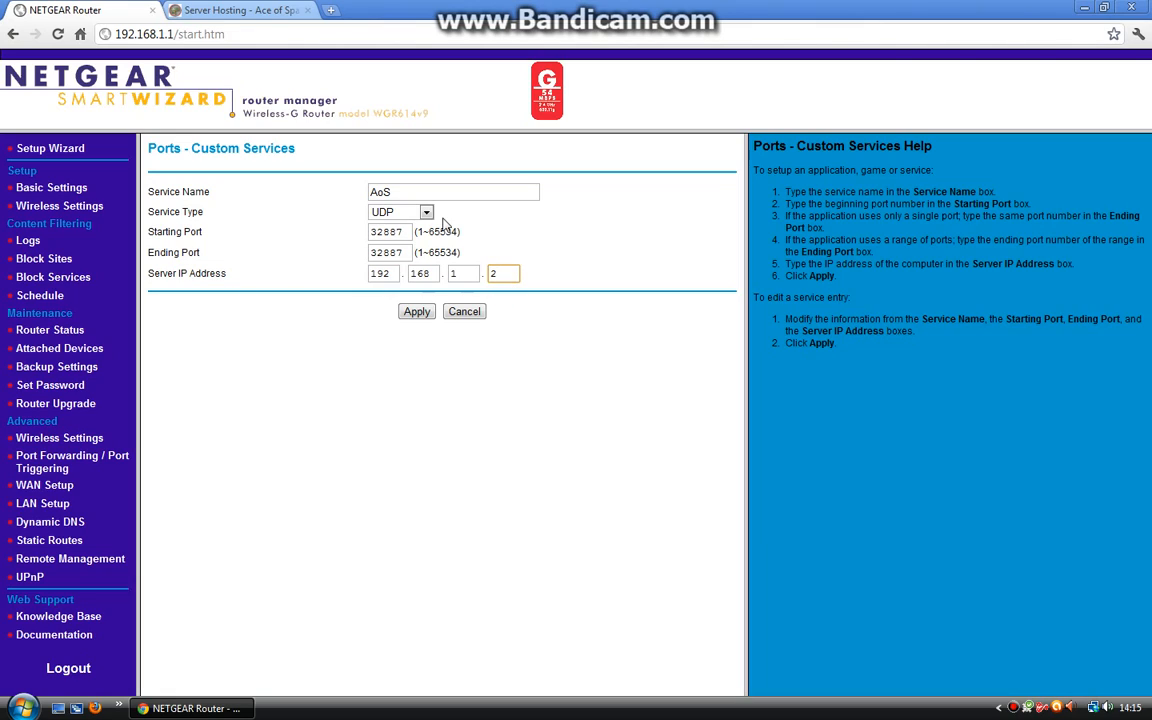
Review the AoS service's name, type and port entries and apply the custom service
drag(416, 193, 322, 197)
click(334, 196)
drag(412, 193, 301, 196)
click(301, 196)
click(403, 209)
click(397, 253)
double_click(404, 232)
click(404, 232)
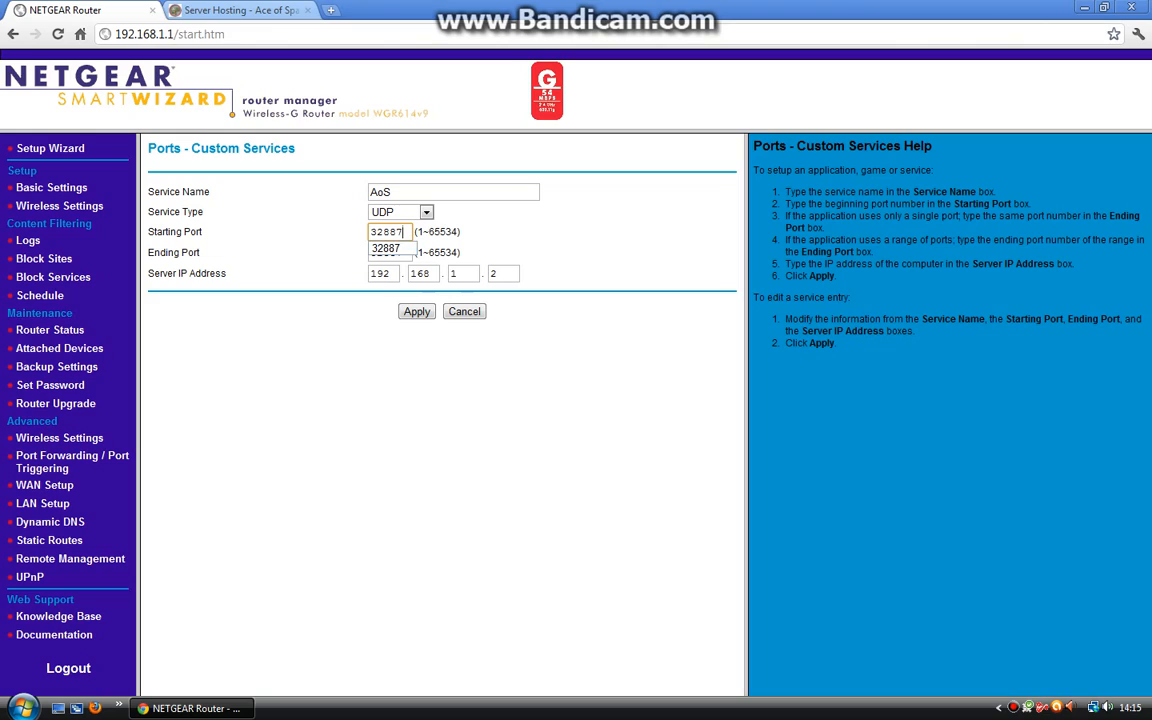
click(412, 248)
click(416, 311)
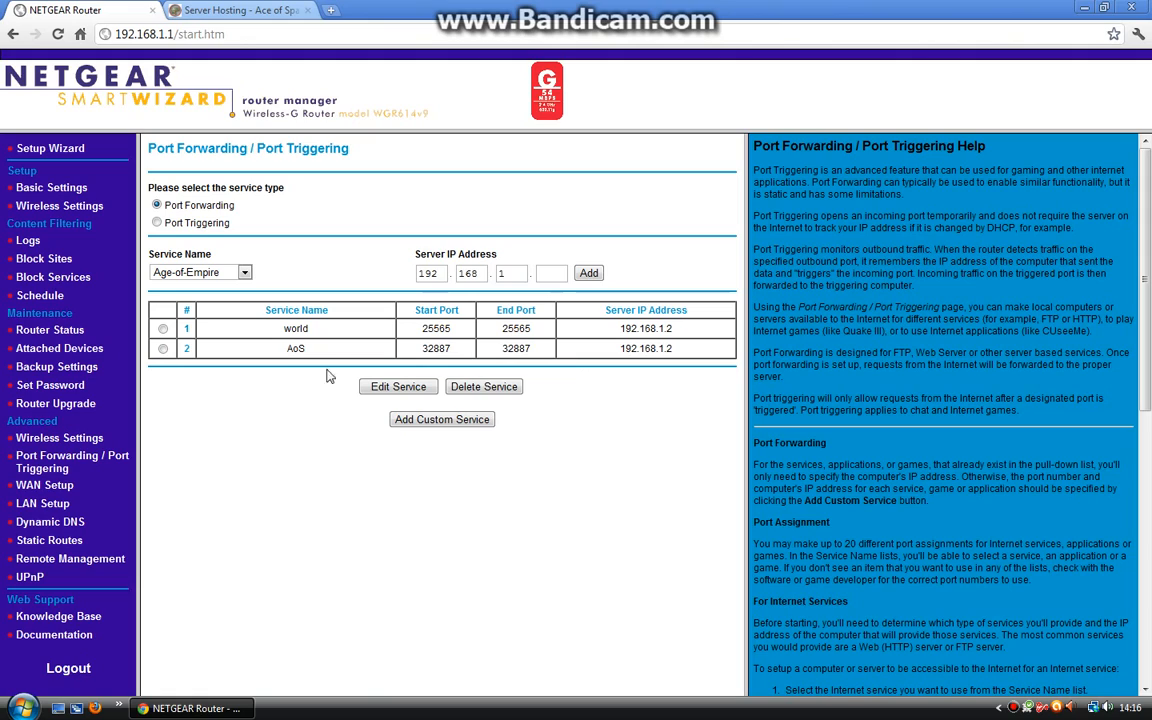
Close the browser, view the contents of the Ace of Spades game folder and close that folder
click(1131, 7)
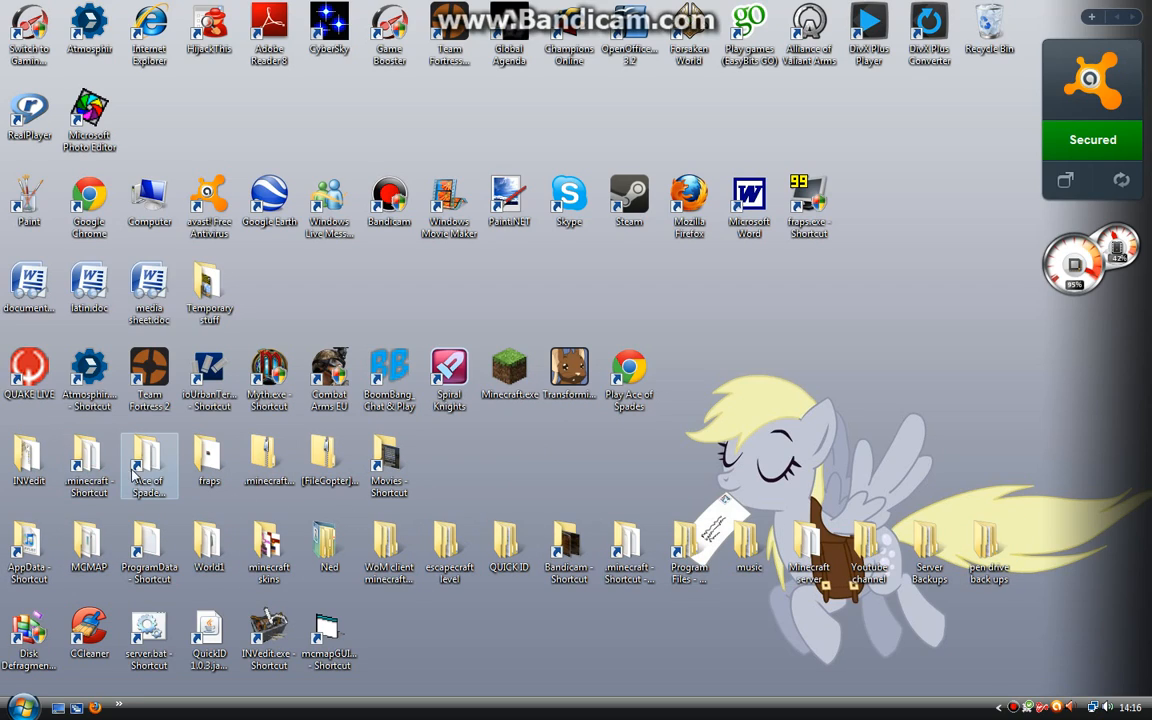
double_click(163, 473)
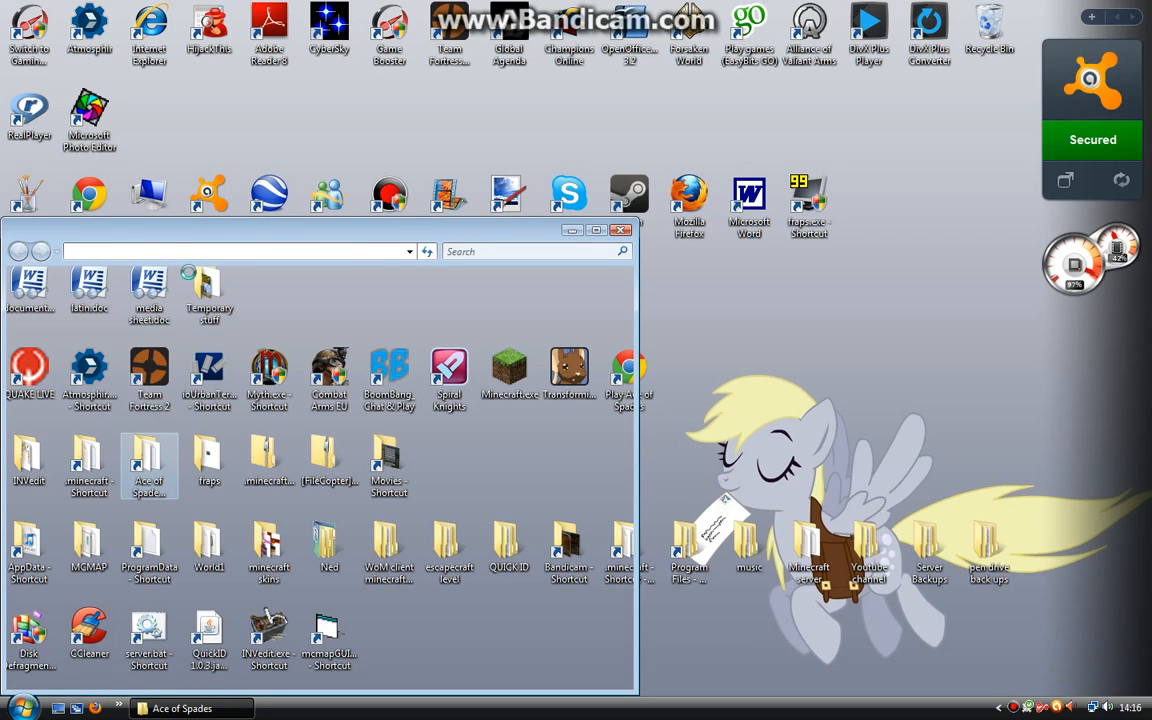
drag(181, 236, 305, 170)
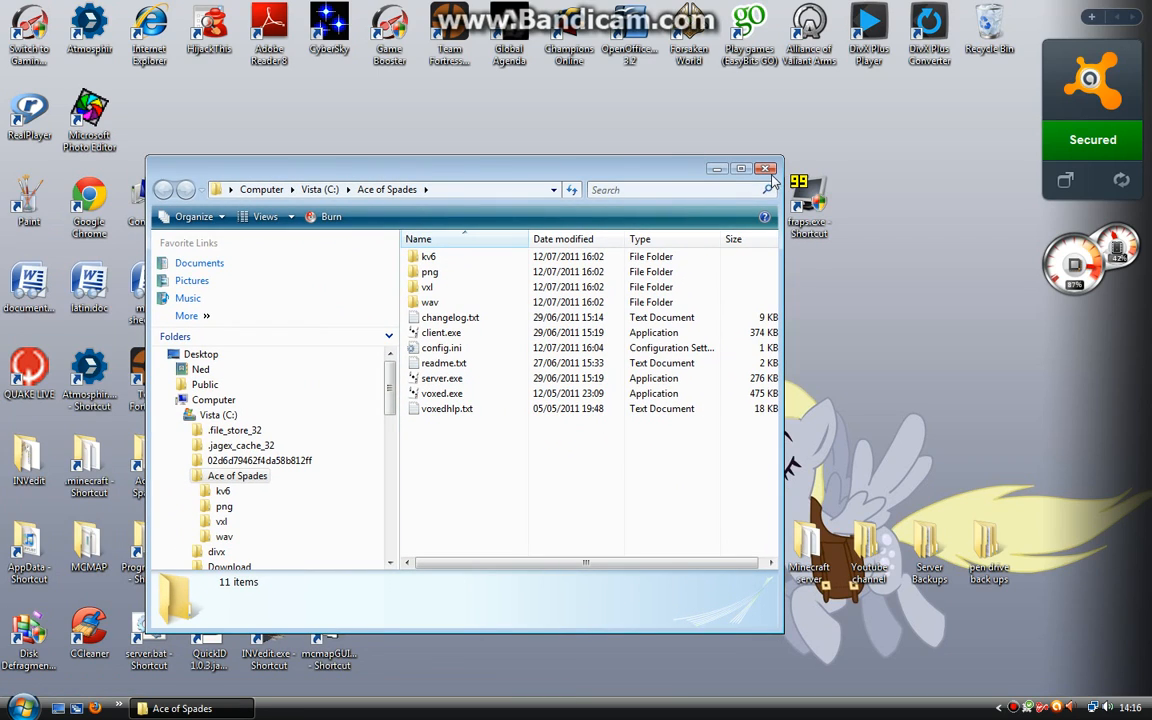
click(745, 163)
Find the Ace of Spades folder on drive C by its path with the system search and reopen it
key(super)
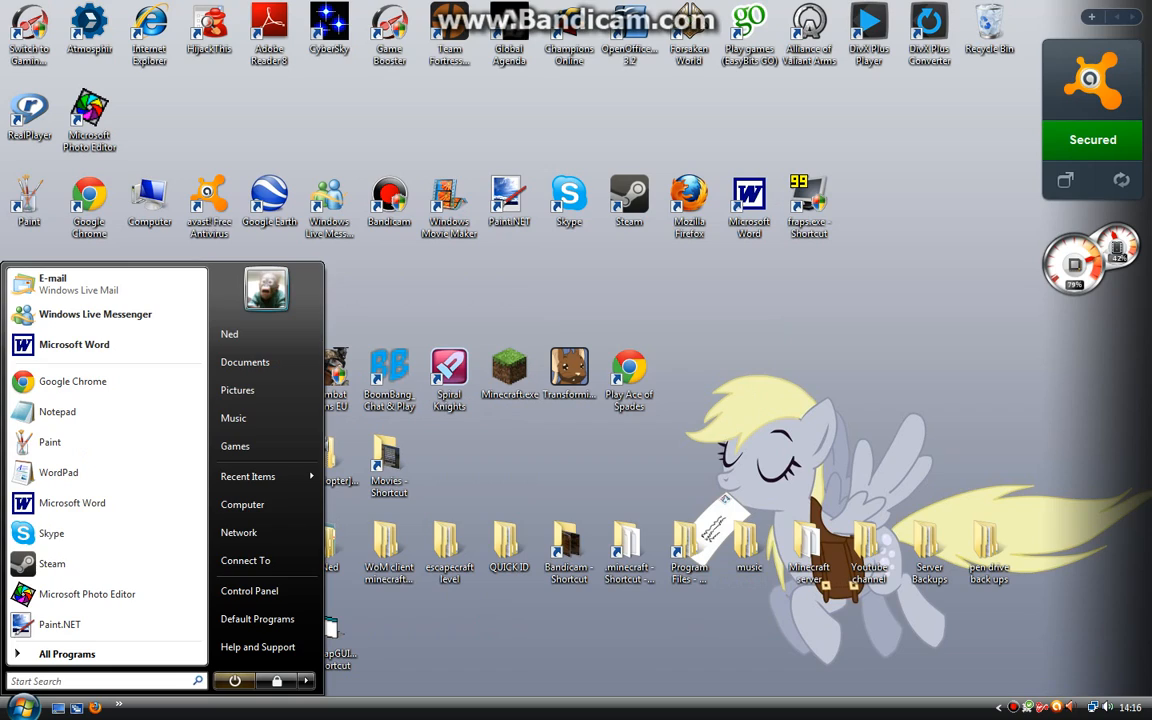
text(c)
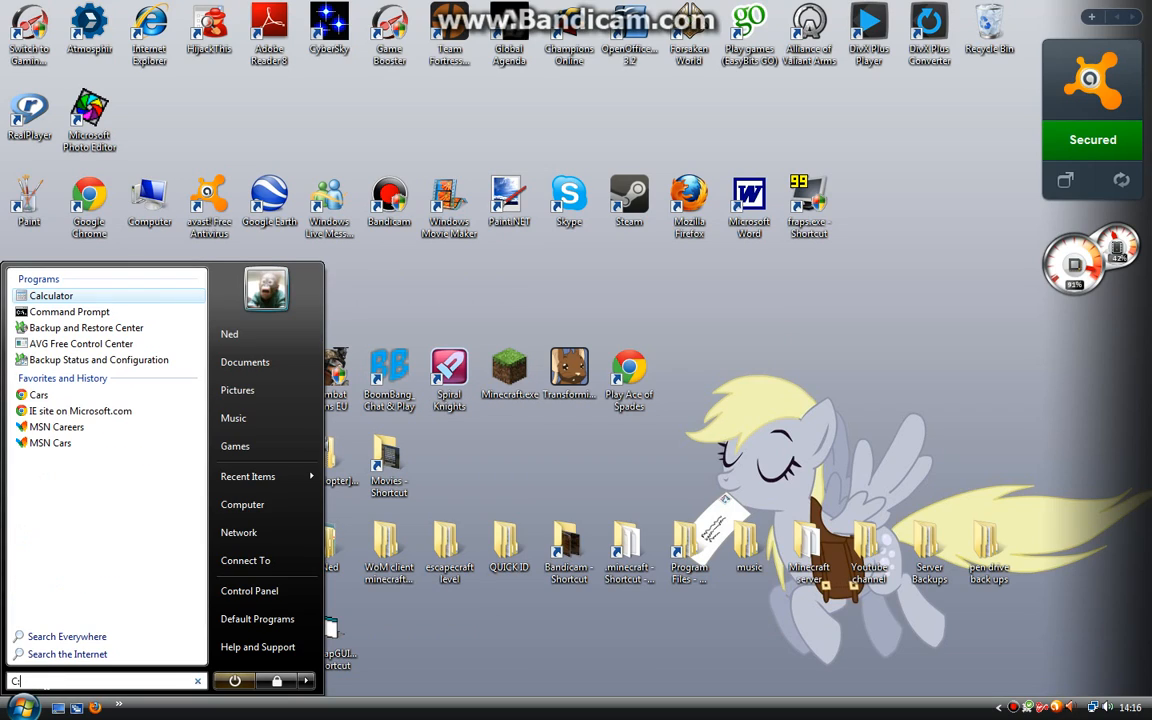
text(:\)
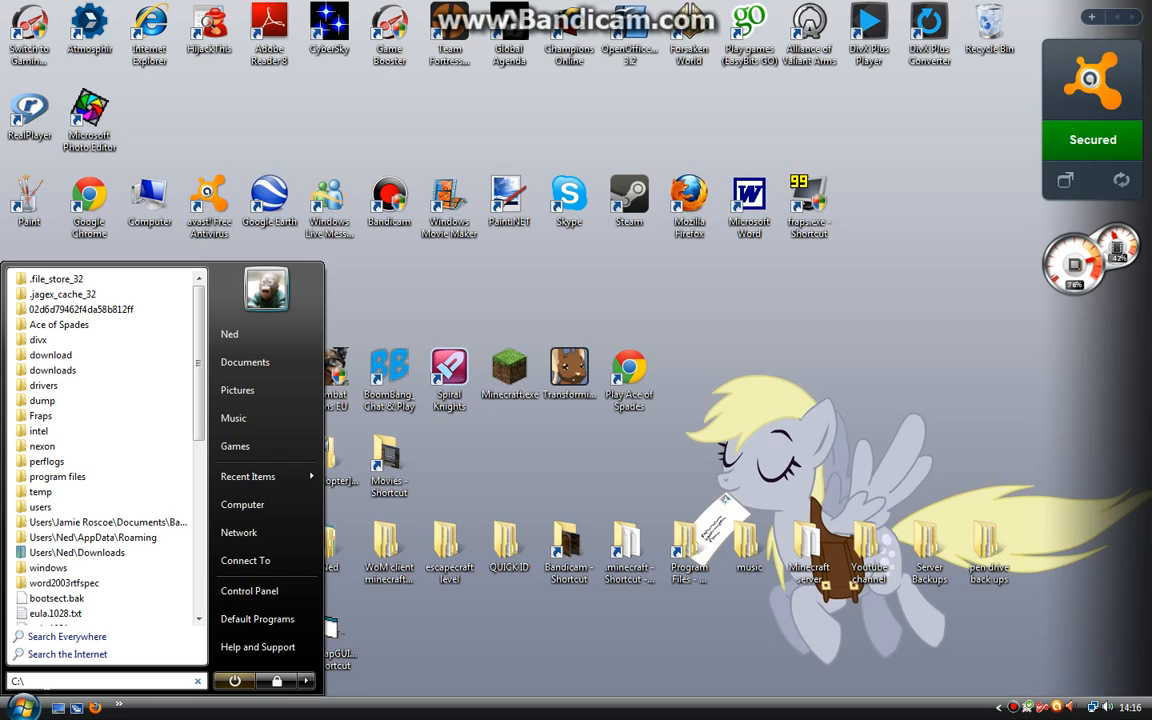
text(a)
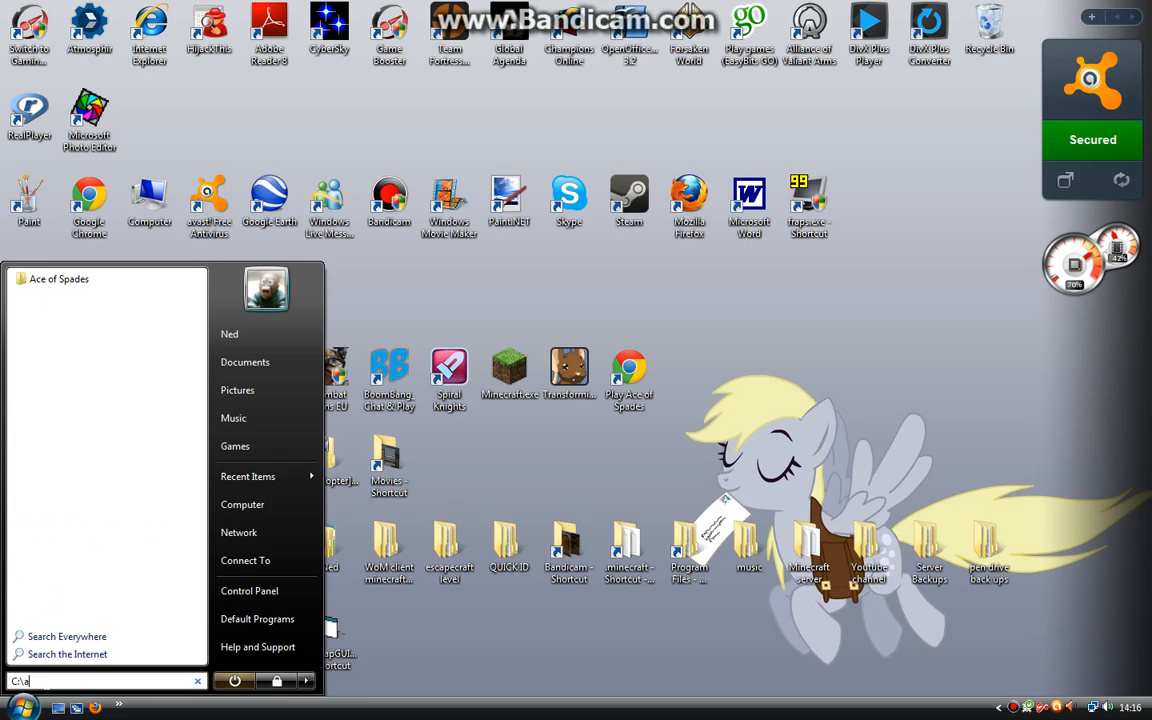
click(78, 281)
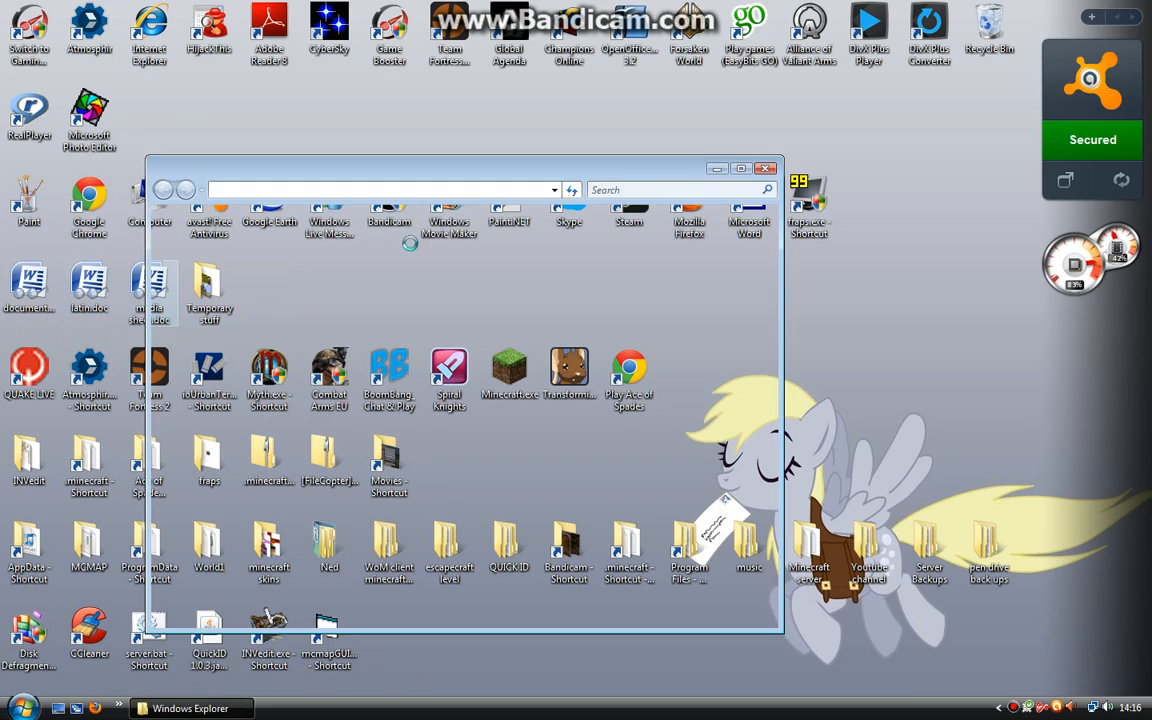
drag(447, 168, 524, 113)
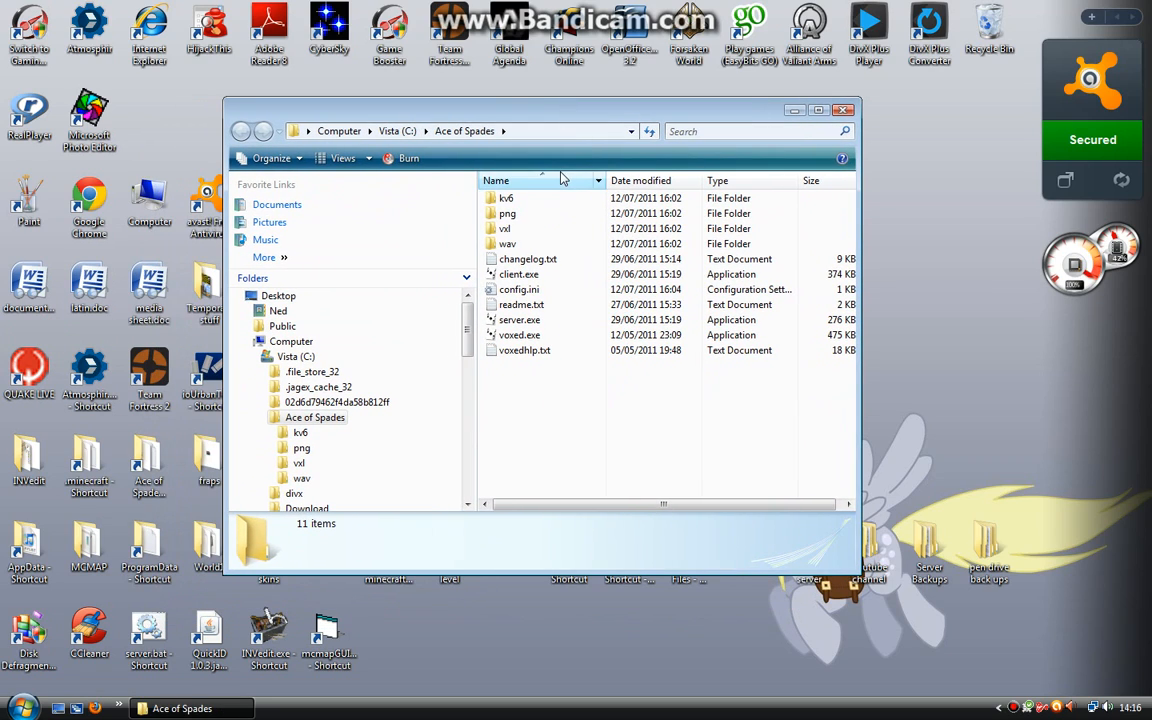
Start server.exe with a generated map (gen) and a maximum of 16 players
double_click(527, 322)
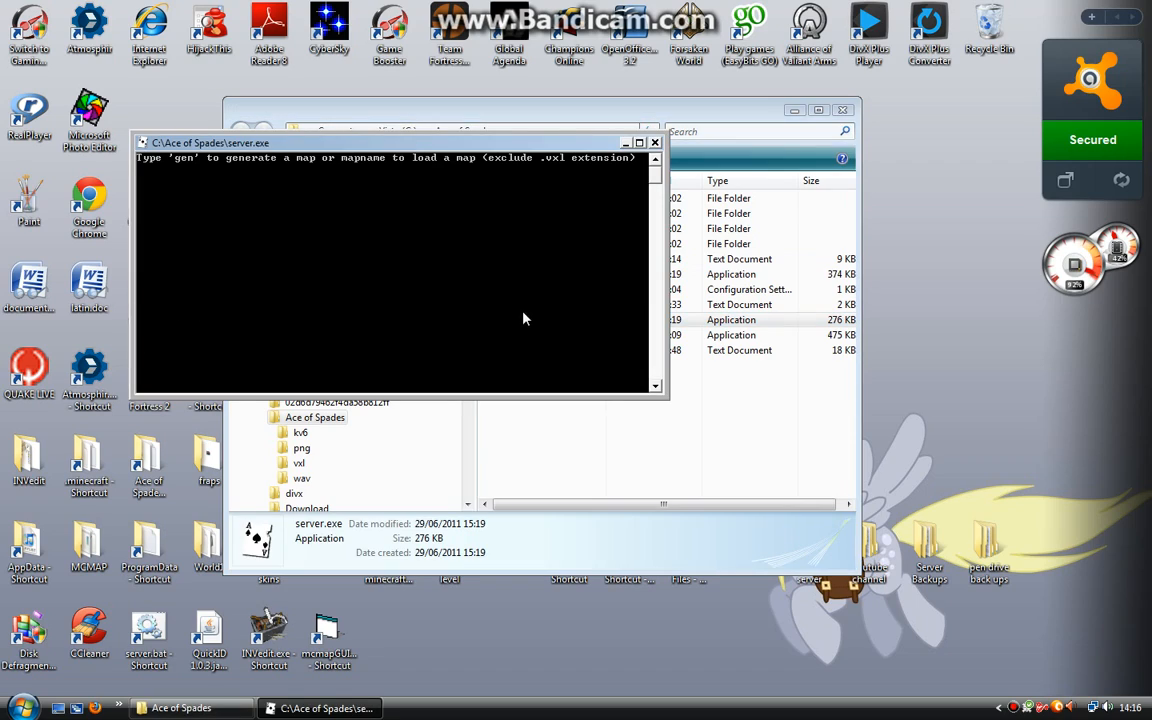
drag(459, 144, 617, 230)
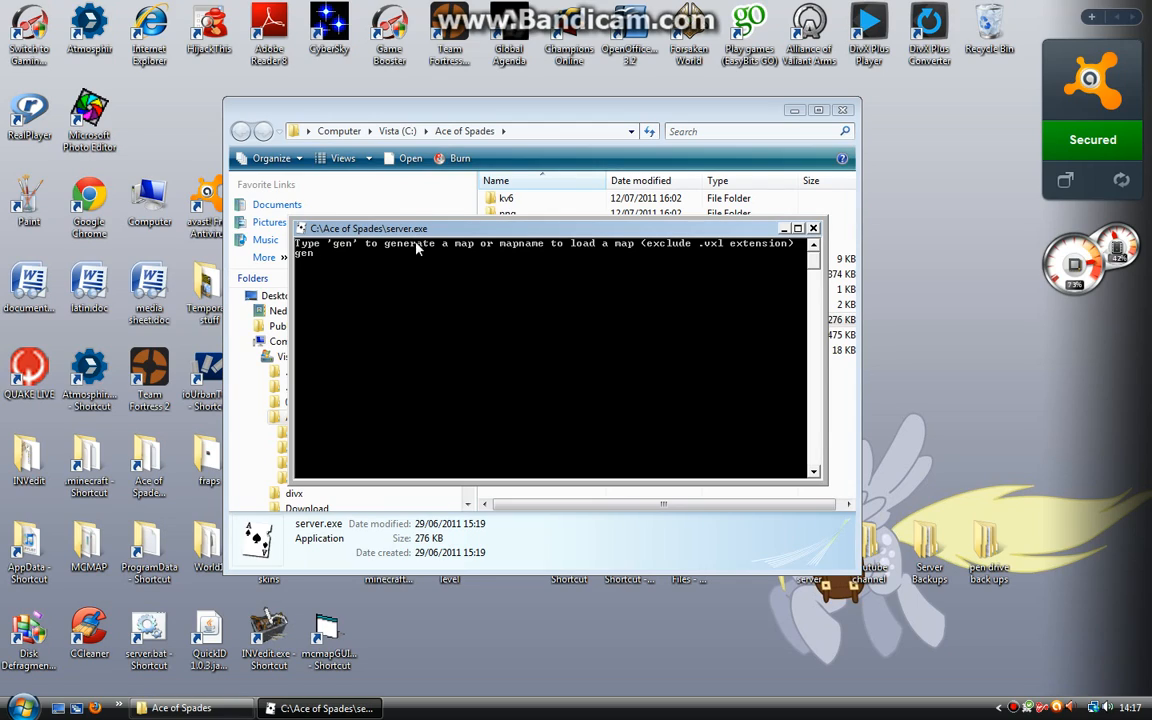
key(Return)
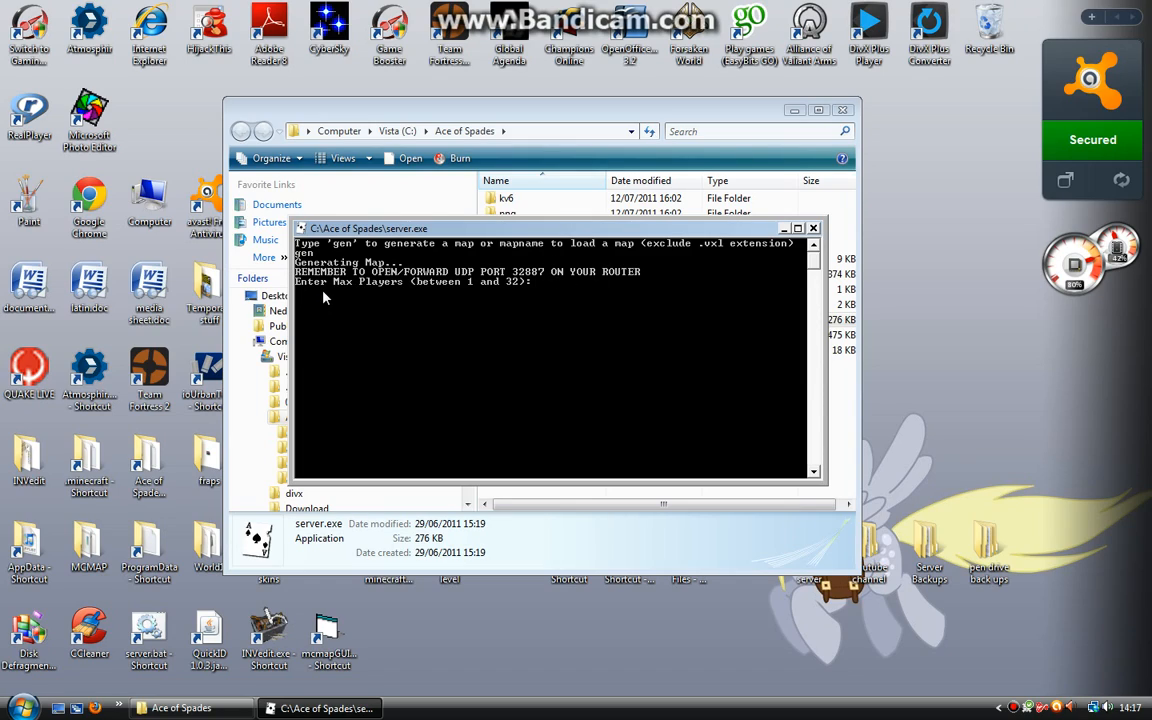
text(16)
key(Return)
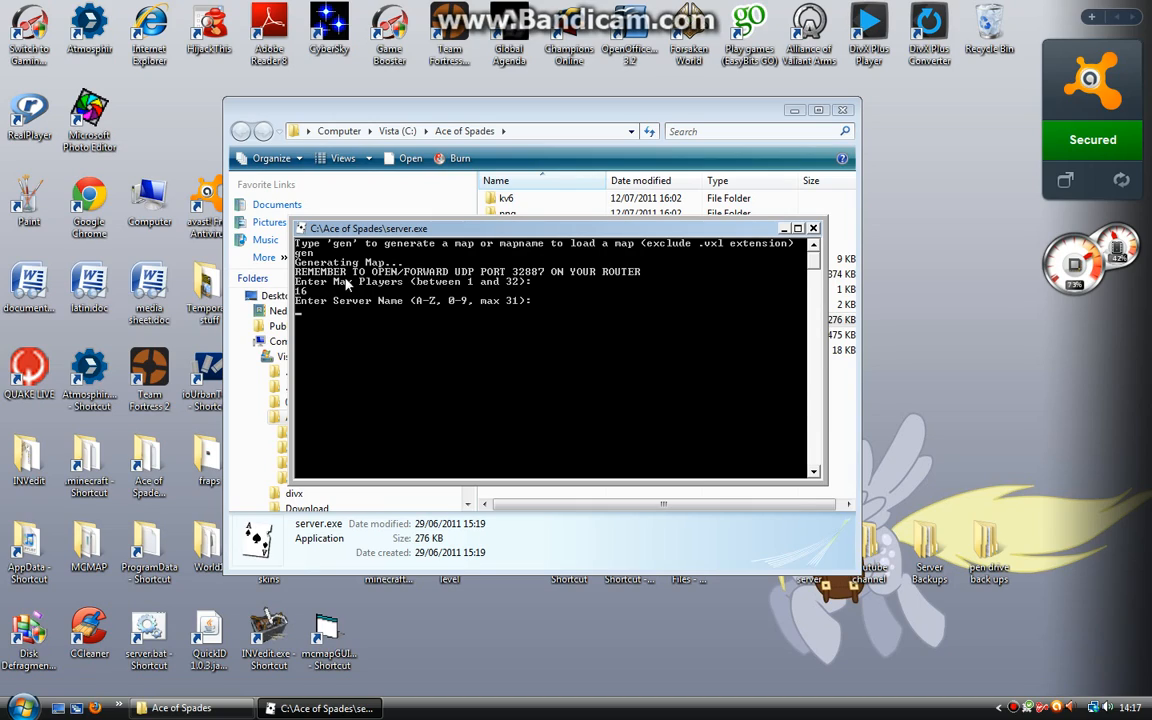
Name the server "derpyhooves brony server" and answer y to advertise it on the master server
text(derpyhooves)
text(brony se)
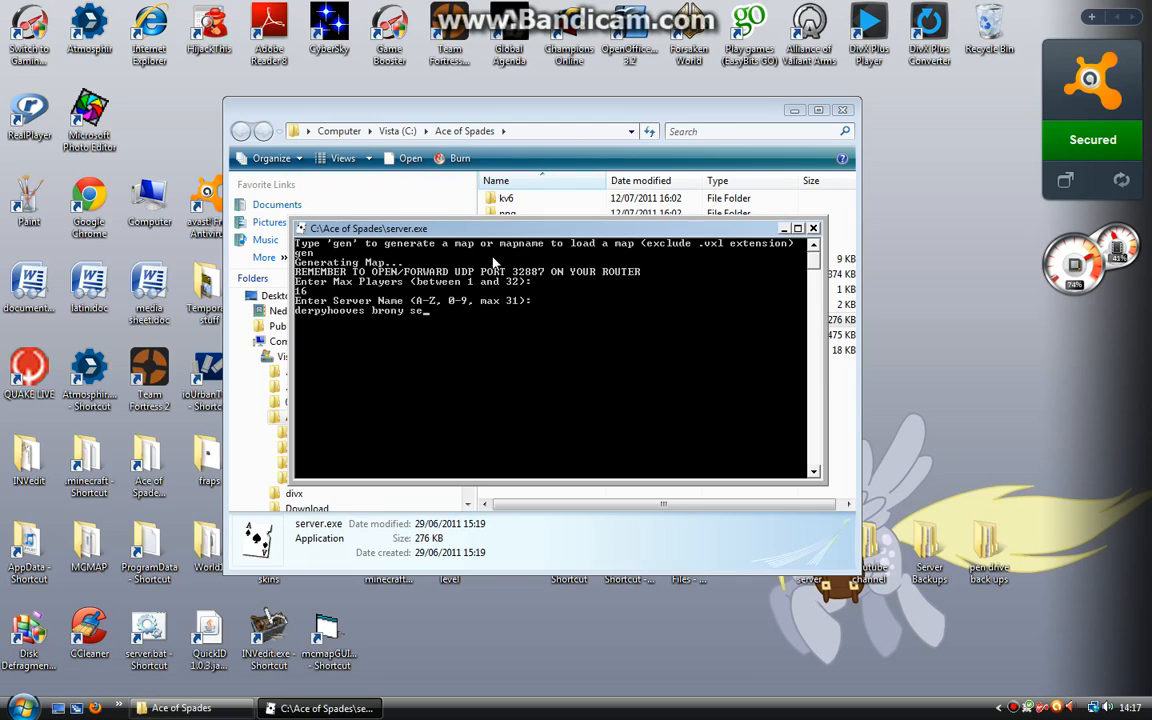
text(rver)
key(Return)
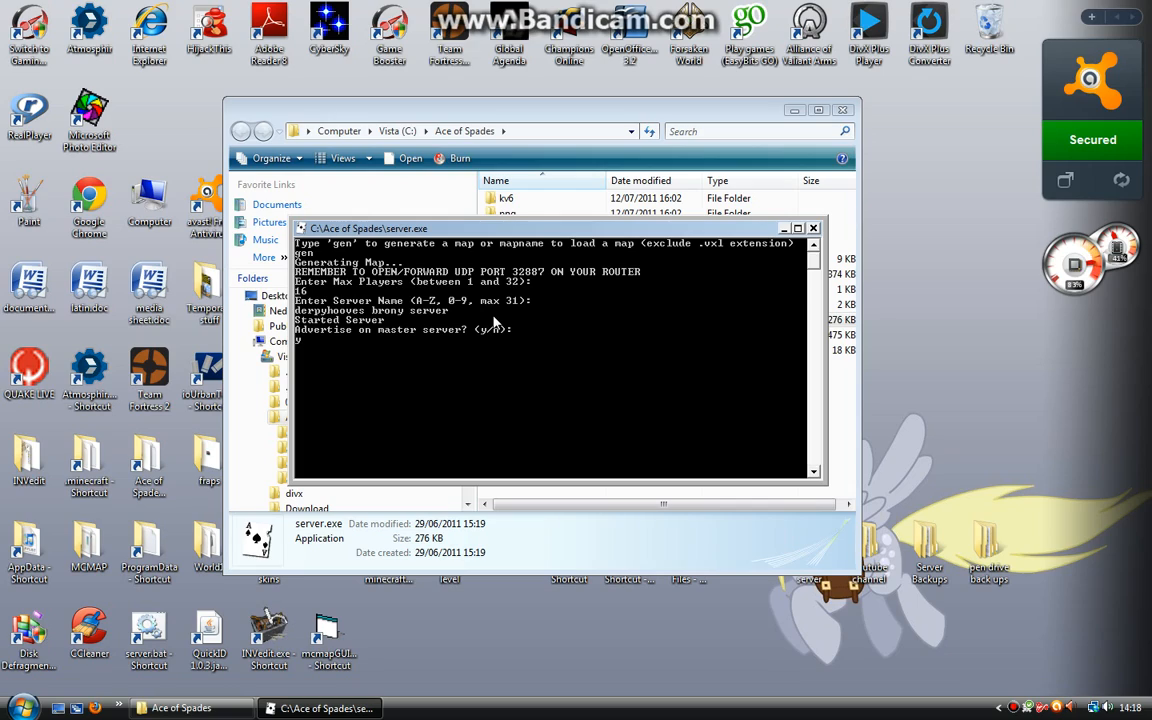
key(Return)
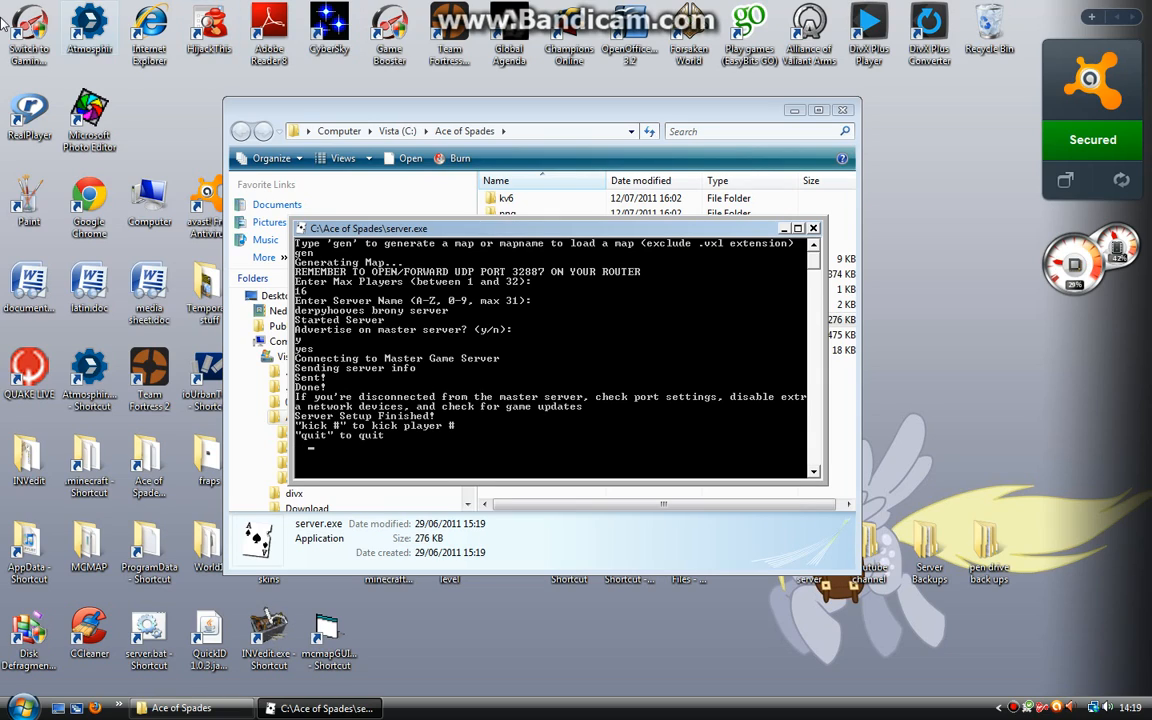
Minimise the server console and the game folder, then open the Play Ace of Spades web page and browse its server list
click(784, 229)
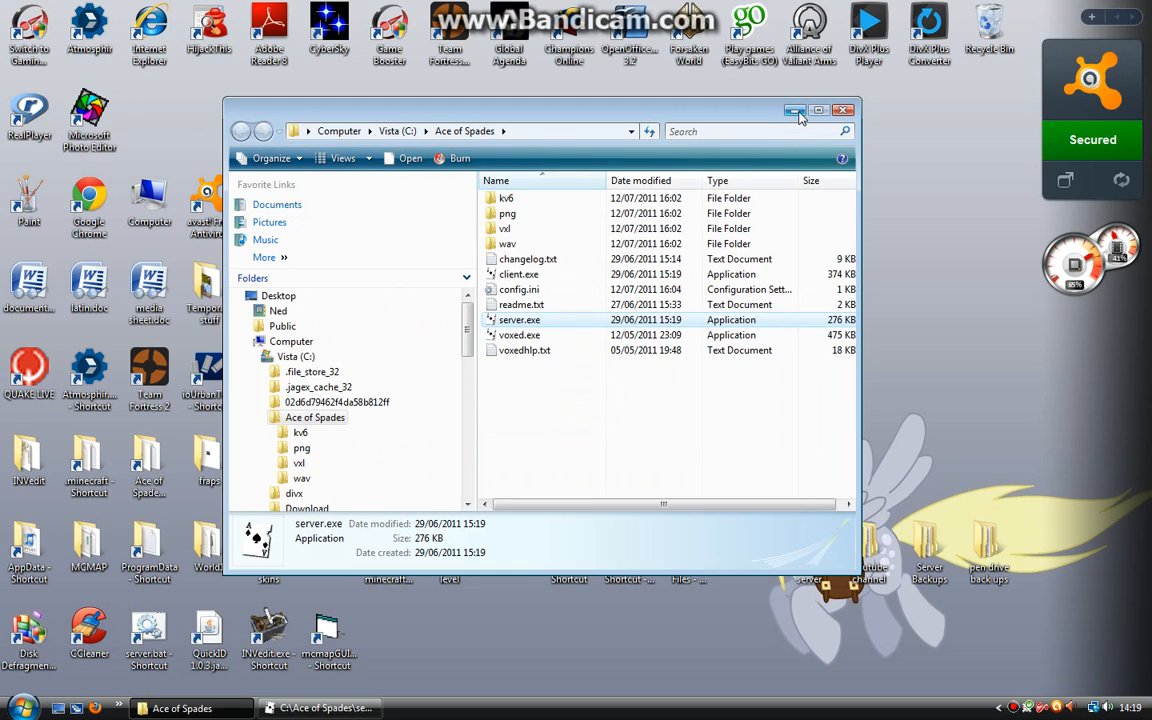
click(794, 110)
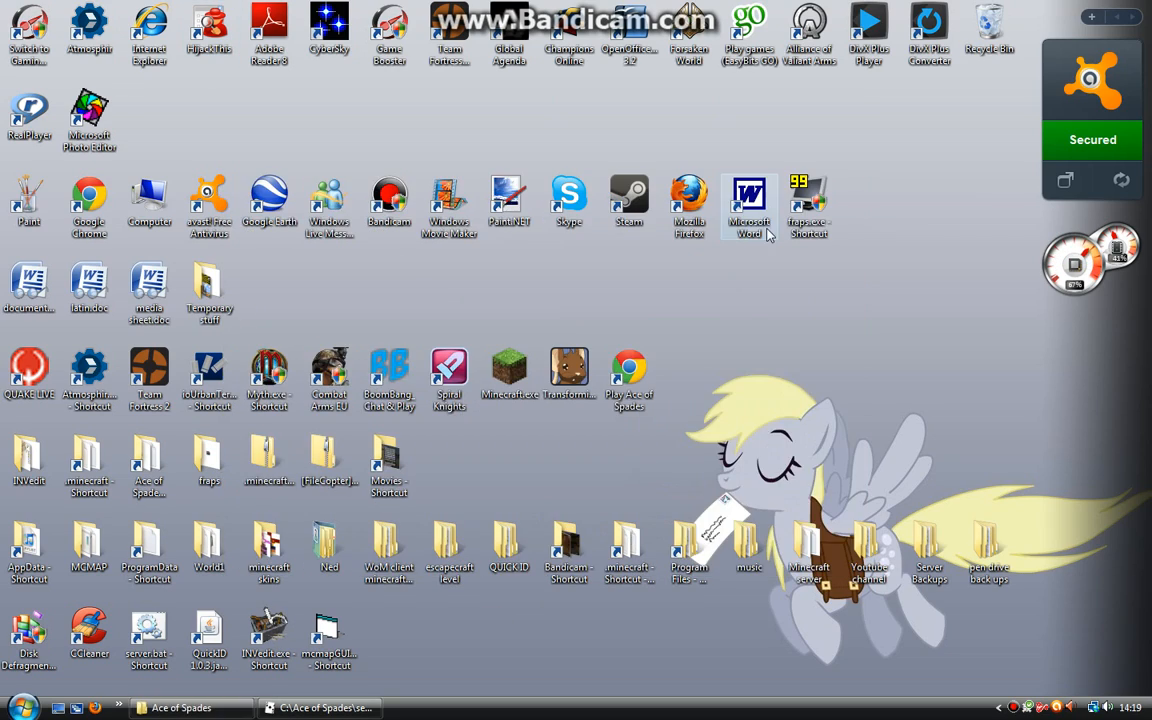
double_click(630, 385)
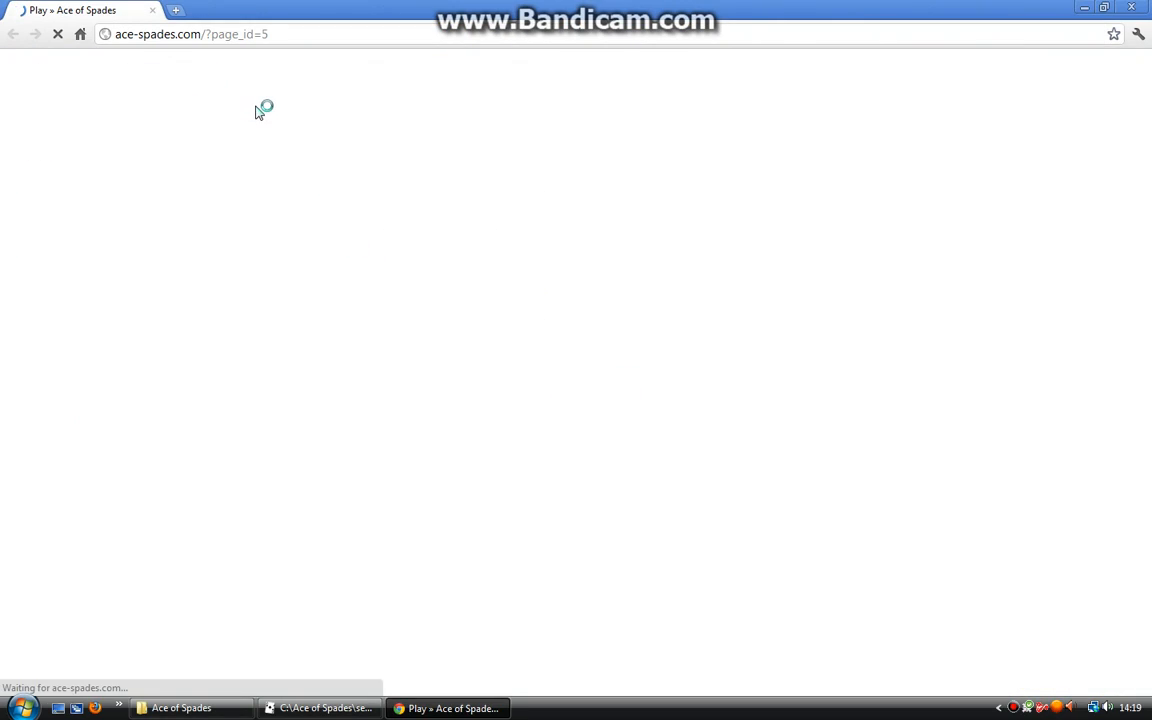
scroll(226, 206, down, 5)
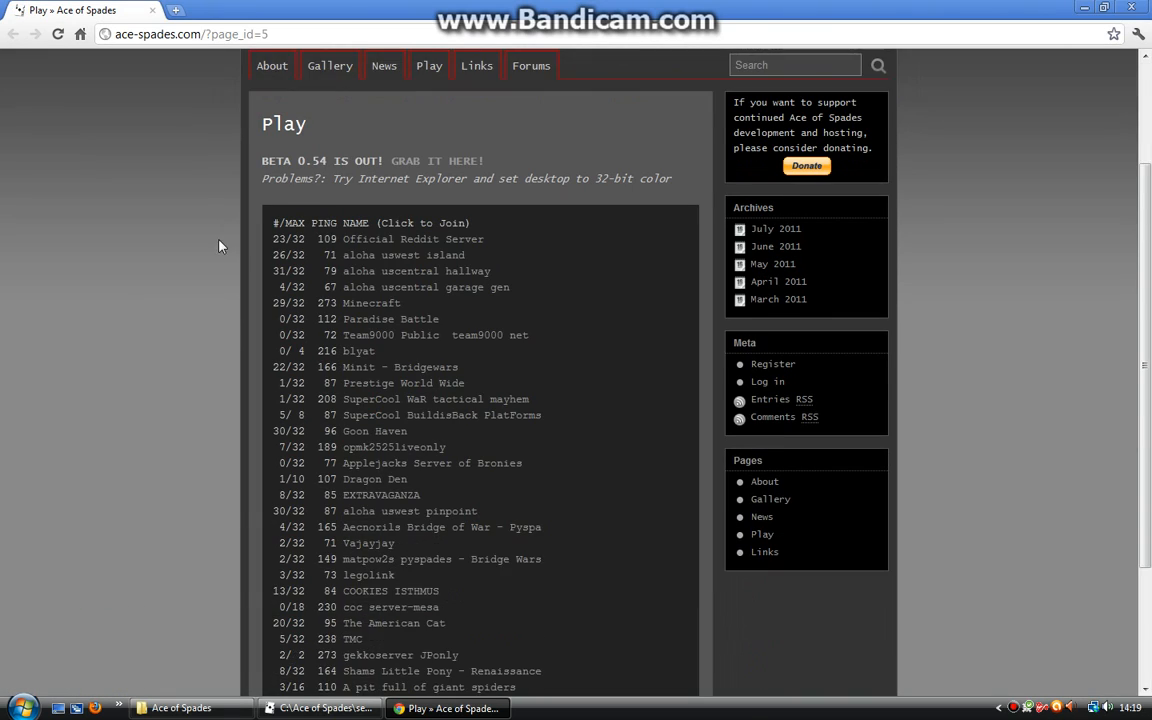
scroll(373, 500, up, 3)
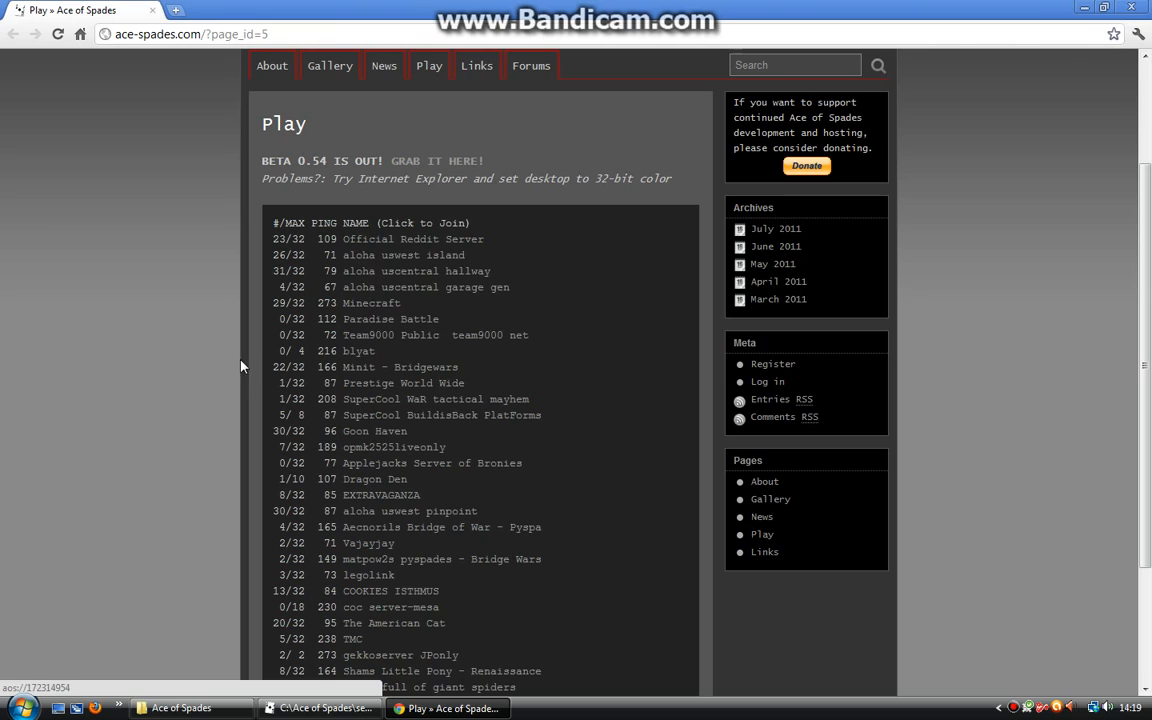
middle_click(208, 371)
middle_click(208, 375)
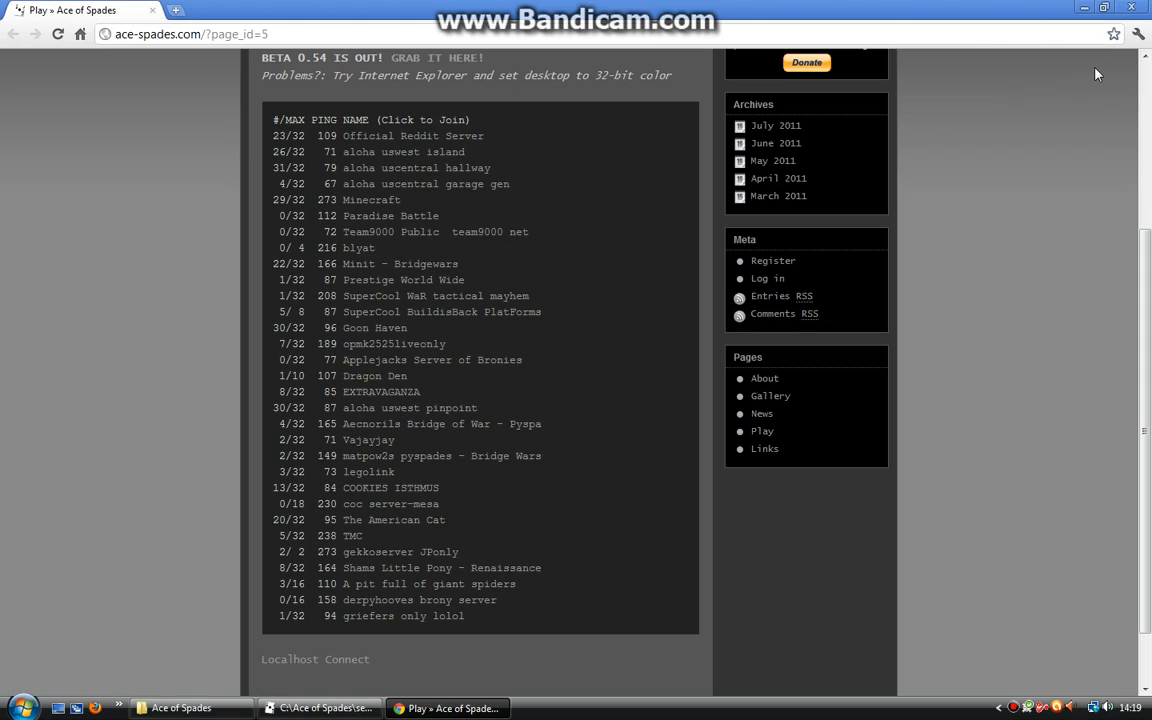
Search the server list page for "derp" to locate the new server and view the local connection link
key(ctrl+f)
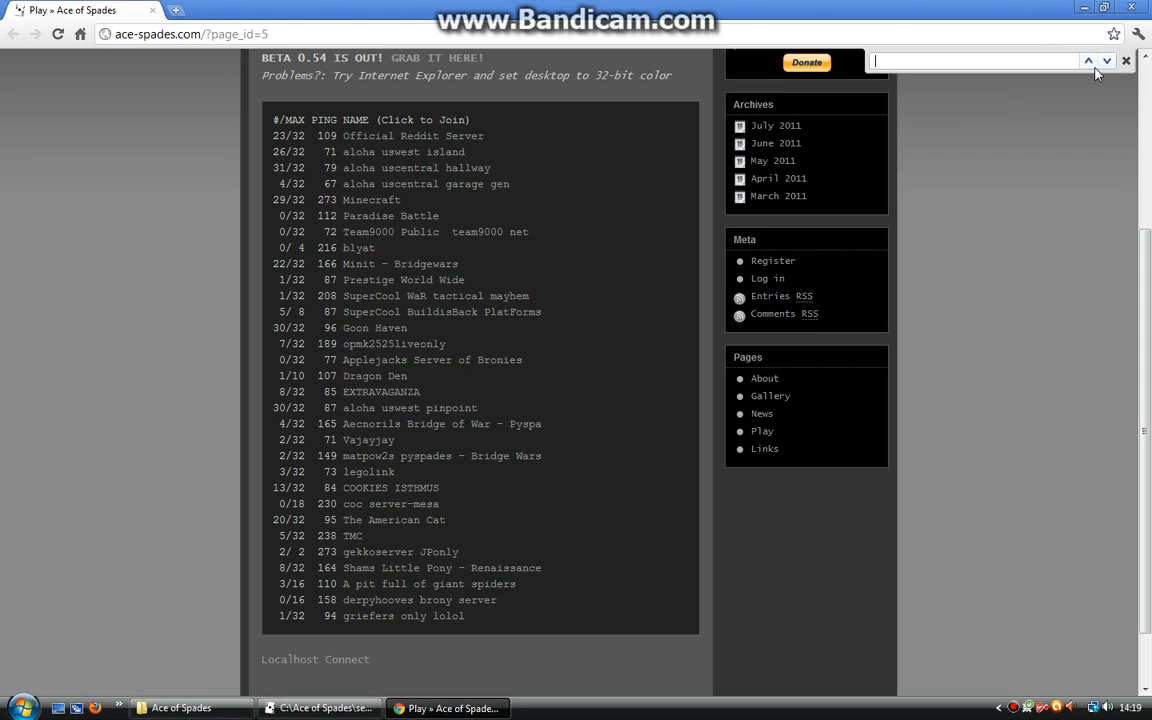
text(derp)
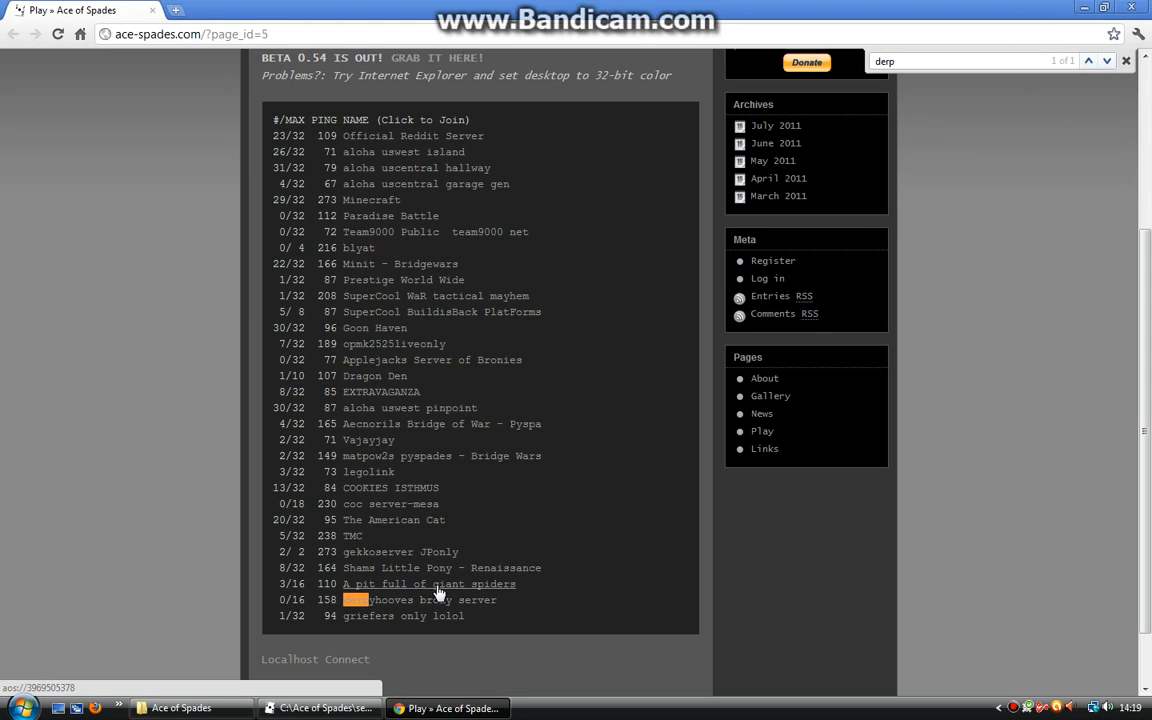
scroll(380, 620, down, 1)
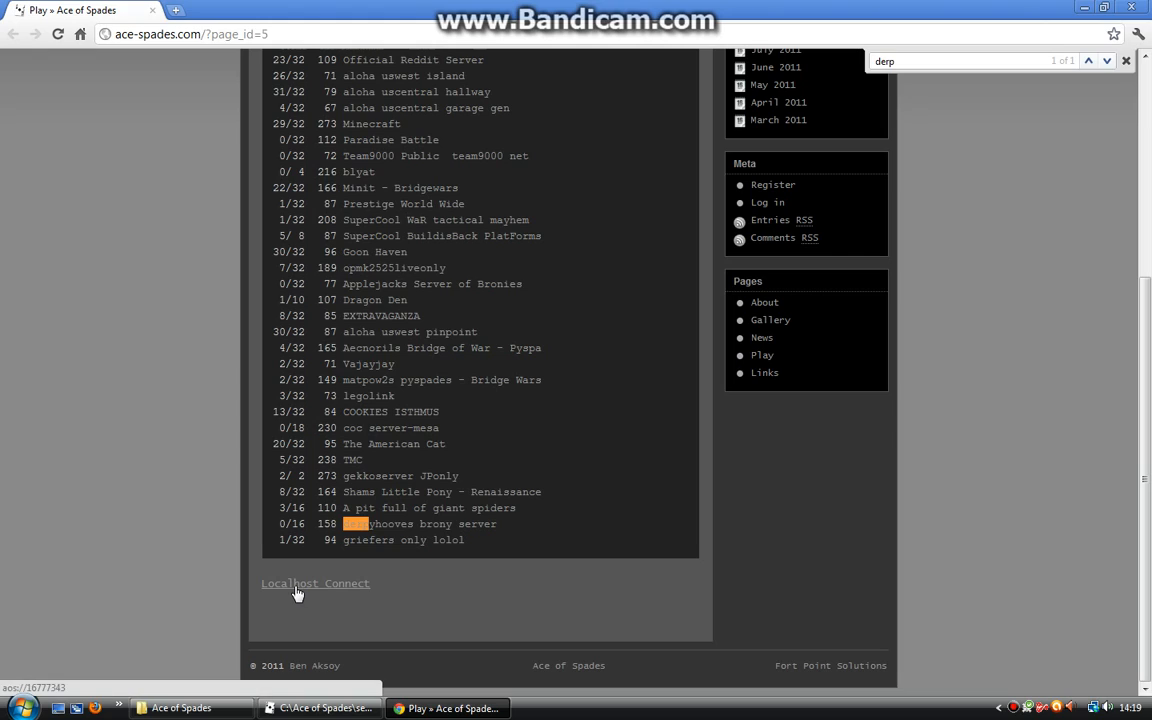
Compare the running server console with the web server list, close the page search and return to the console
click(335, 708)
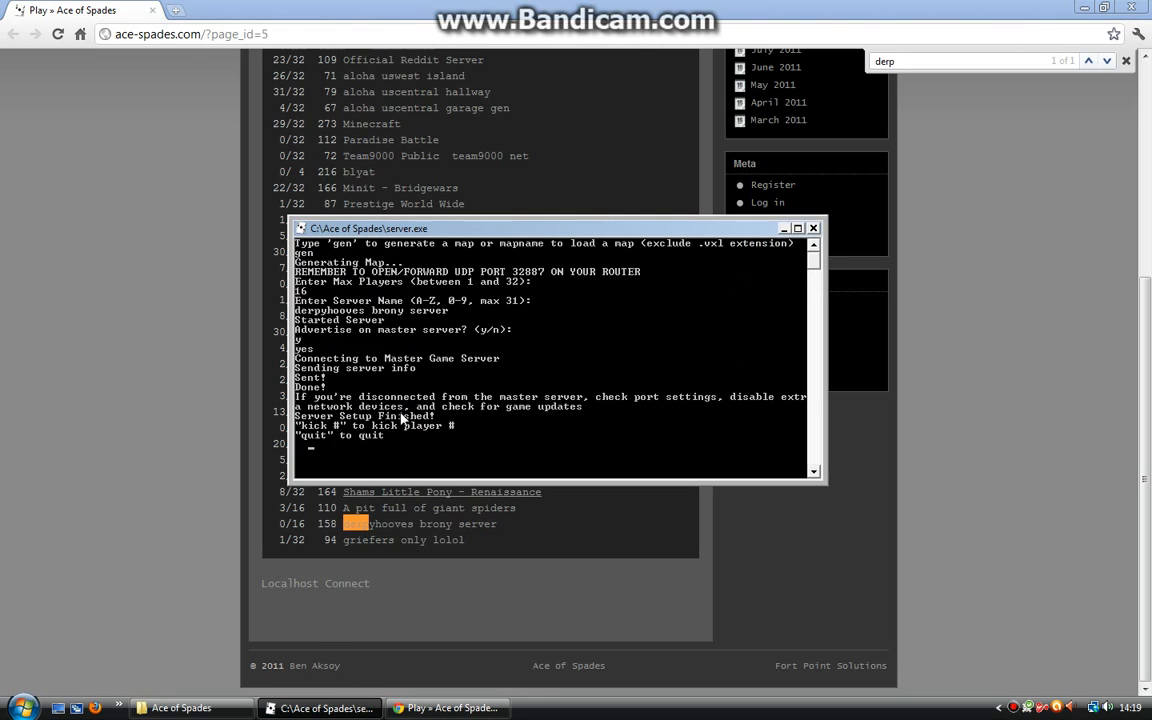
click(165, 405)
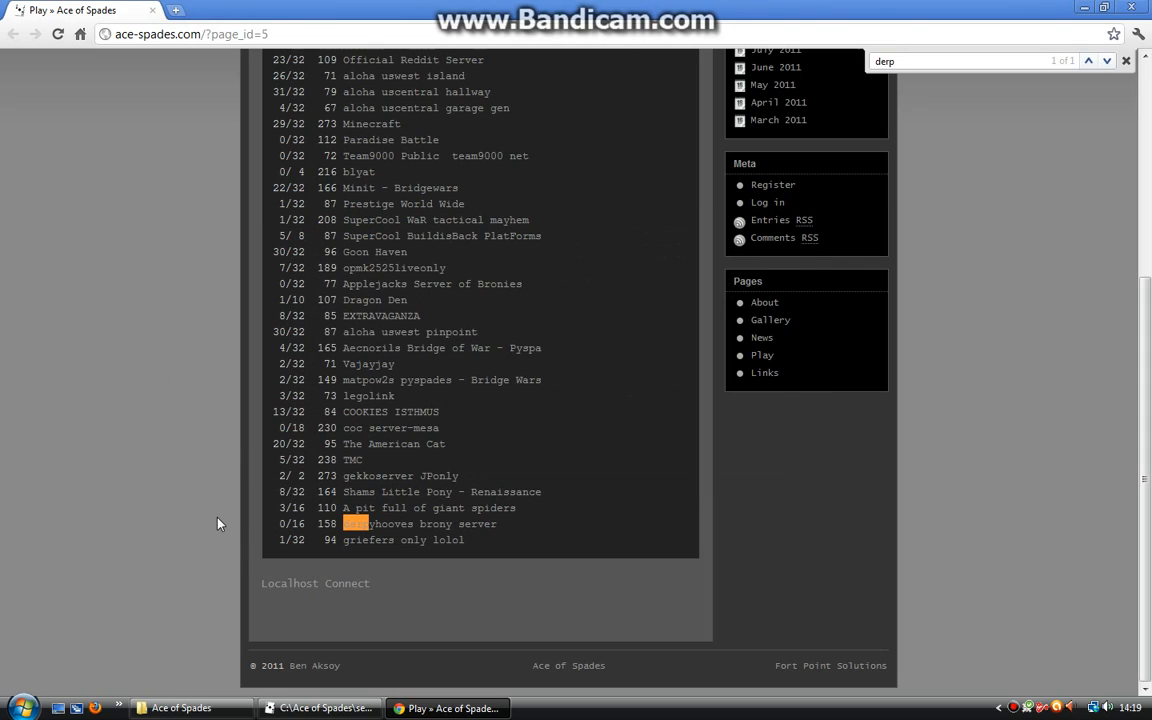
click(1124, 62)
click(322, 708)
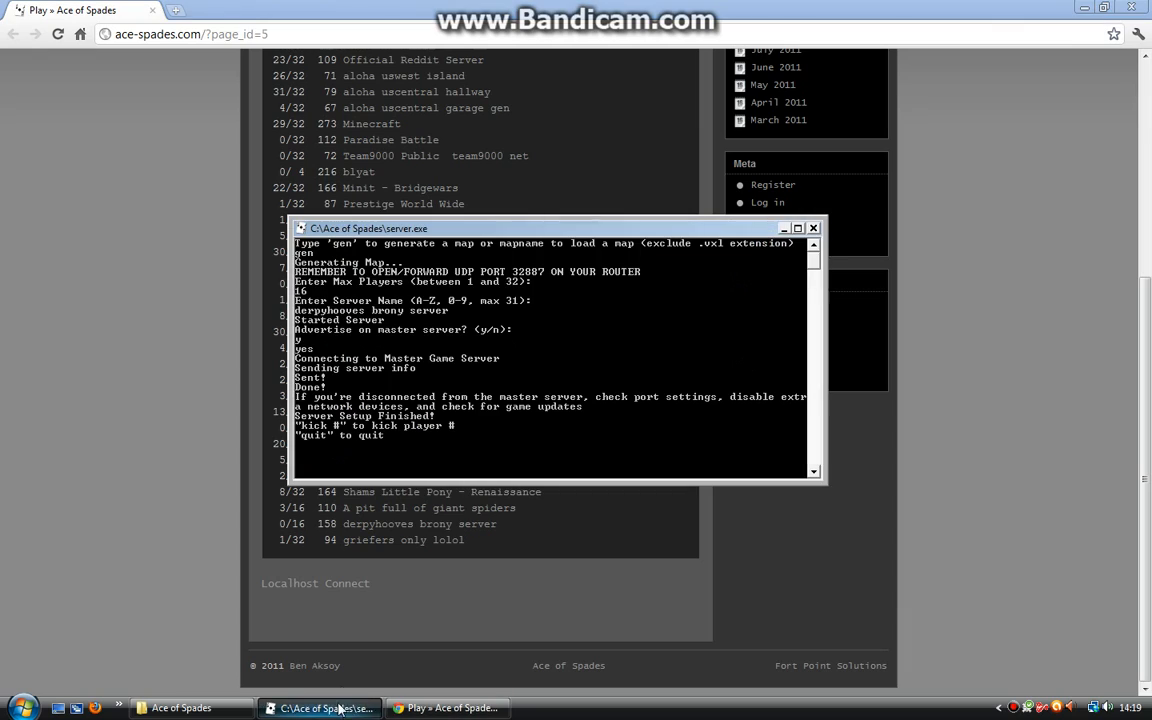